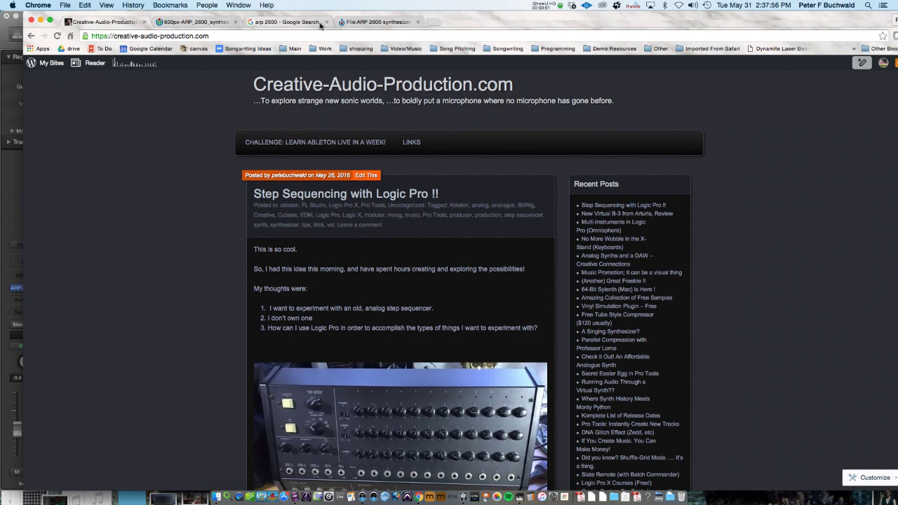
- View the 800px-ARP_2600 photo in Chrome, then switch to Logic Pro X
left_click(207, 24)
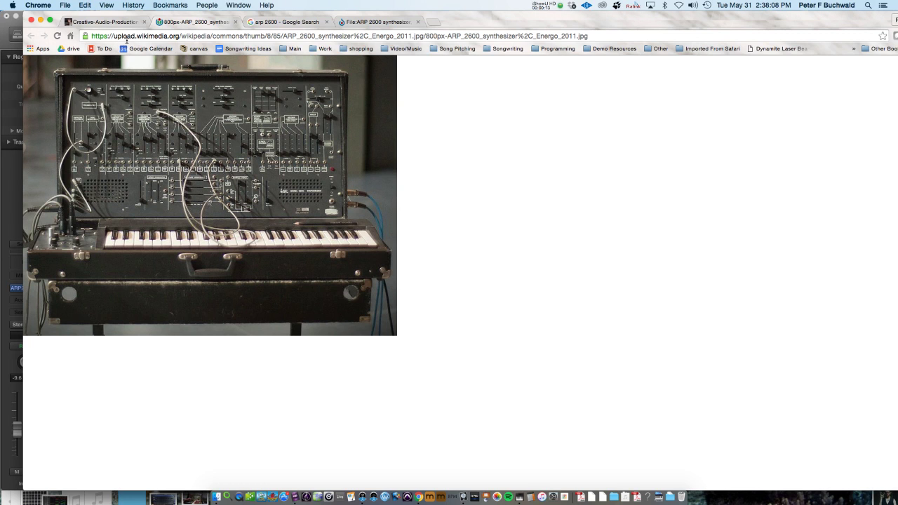
key("super+Tab")
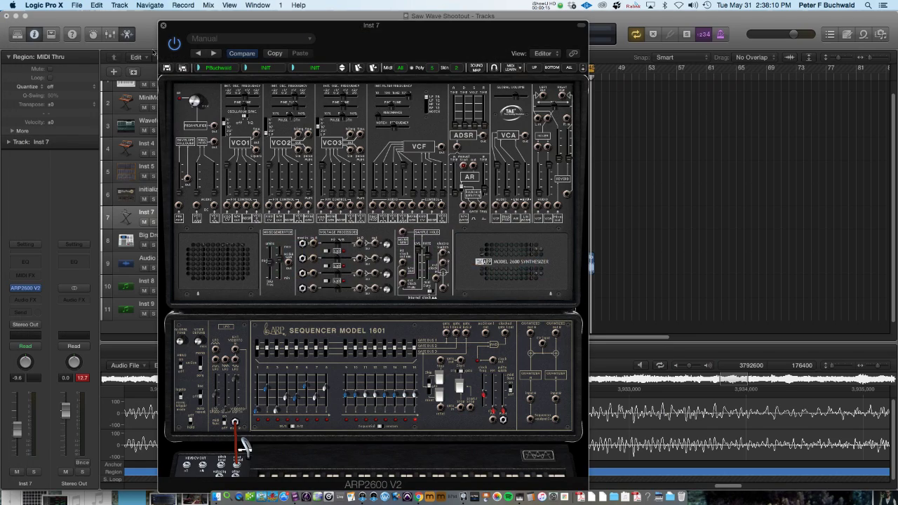
left_click_drag(338, 28, 322, 21)
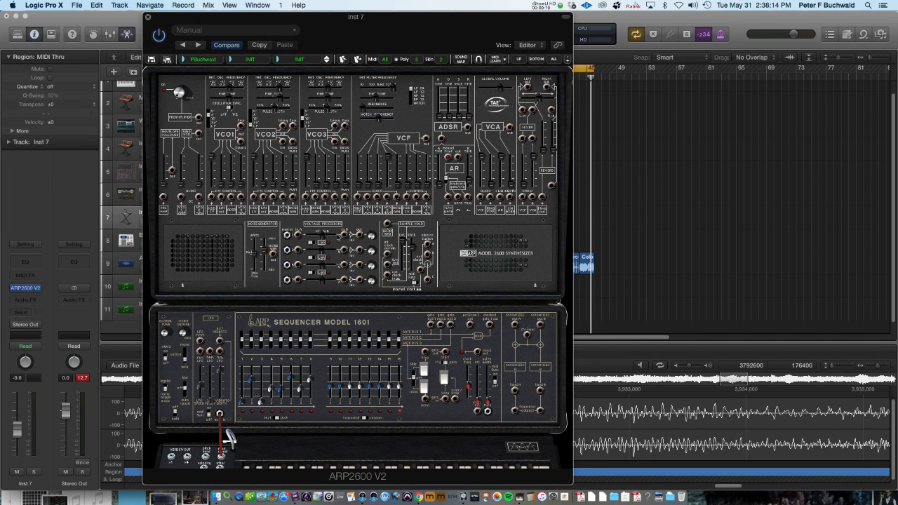
scroll(345, 293, "up", 2)
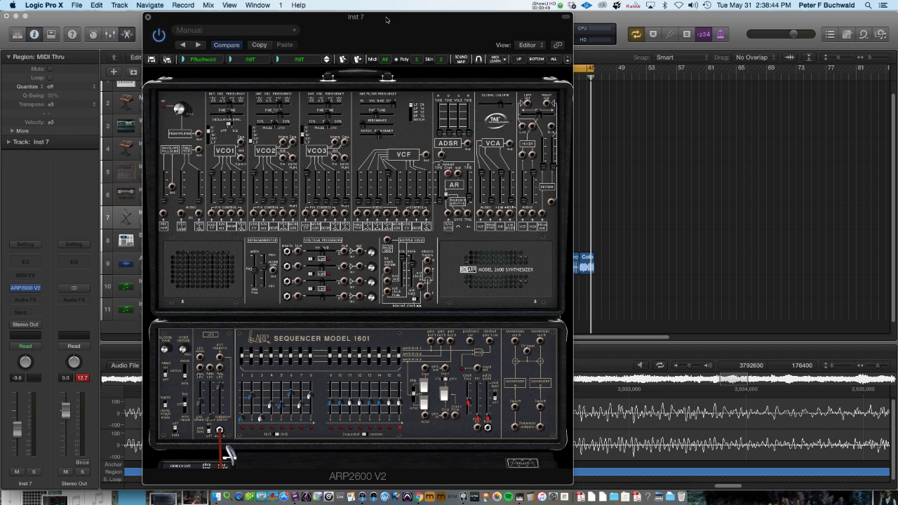
left_click_drag(386, 19, 372, 23)
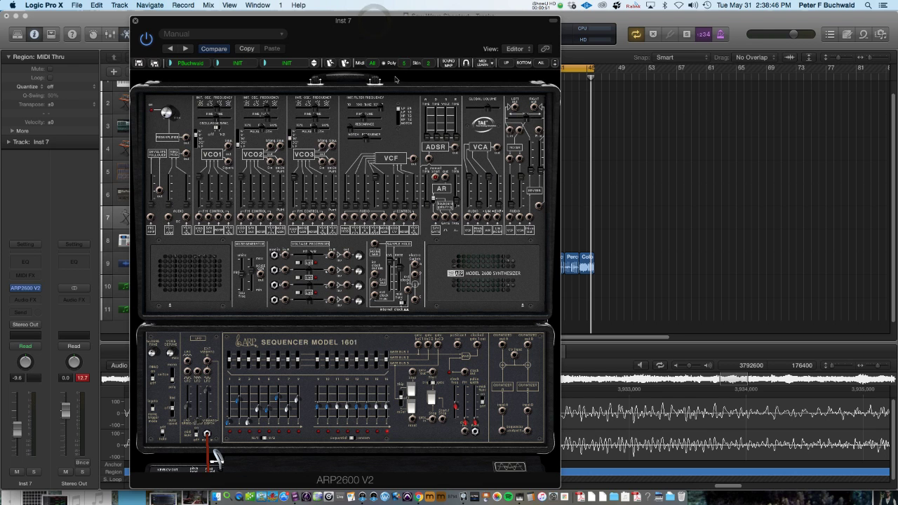
left_click(429, 64)
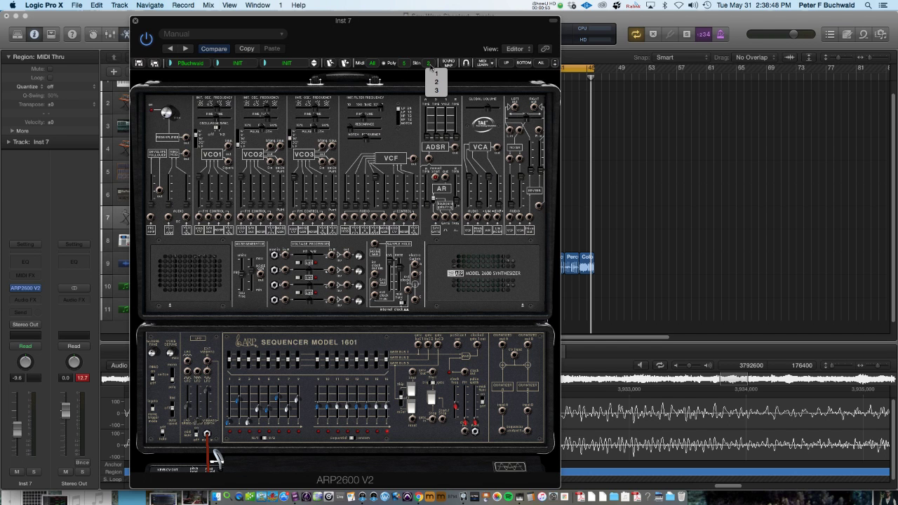
left_click(432, 70)
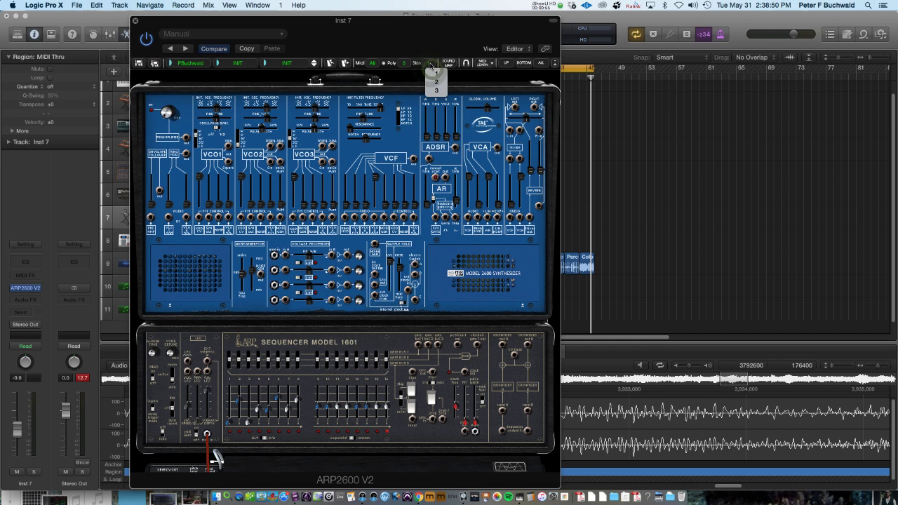
left_click(431, 64)
left_click(430, 80)
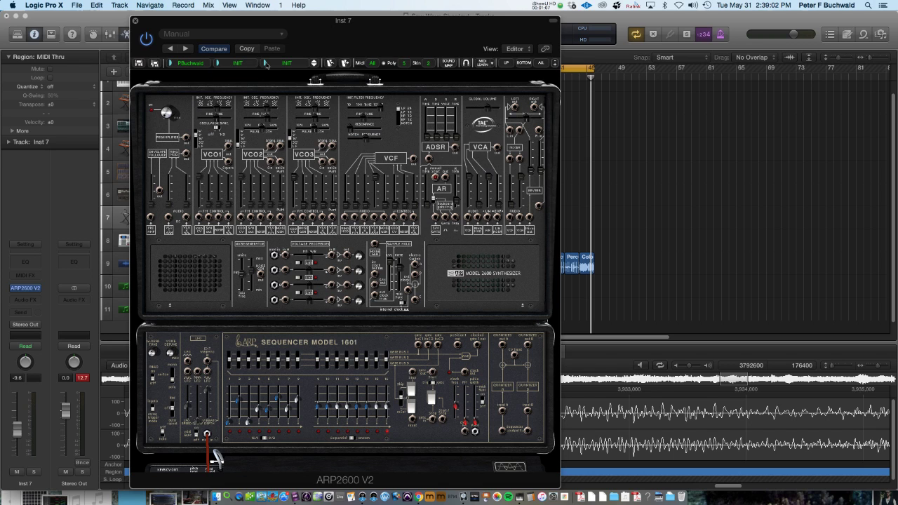
left_click(263, 63)
left_click(292, 46)
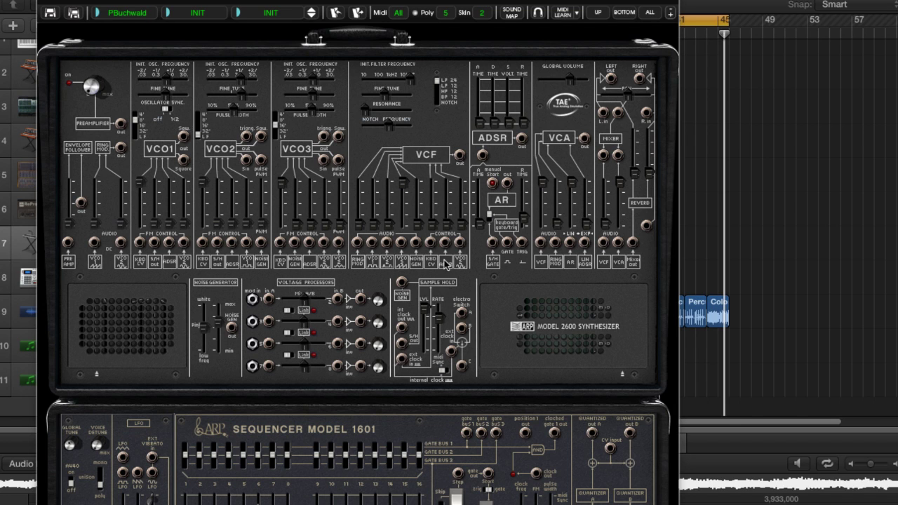
- Set VCF Audio In4 to 0.8125, reposition the synth window, and start a cable from VCO1's sawtooth
left_click_drag(404, 192, 398, 204)
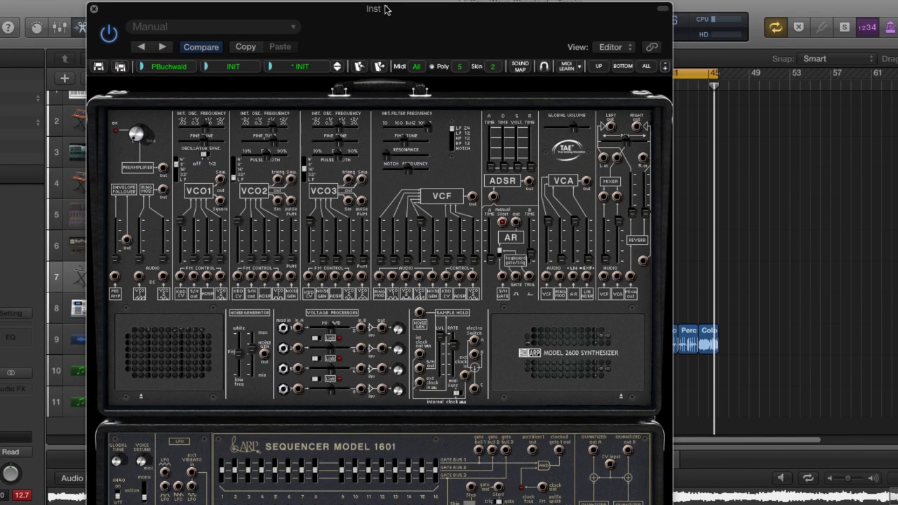
left_click_drag(409, 10, 670, 4)
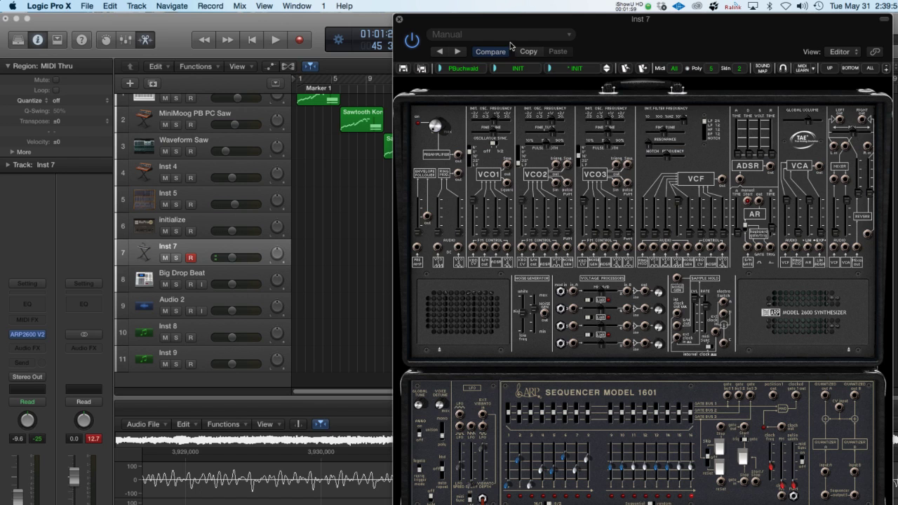
left_click_drag(513, 19, 387, 30)
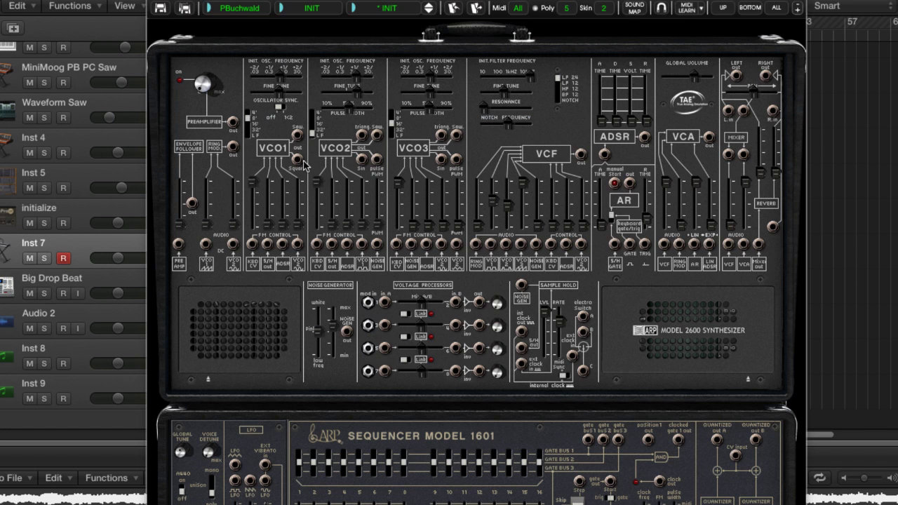
mouse_move(297, 136)
left_mouse_down()
mouse_move(405, 181)
mouse_move(491, 244)
left_mouse_up()
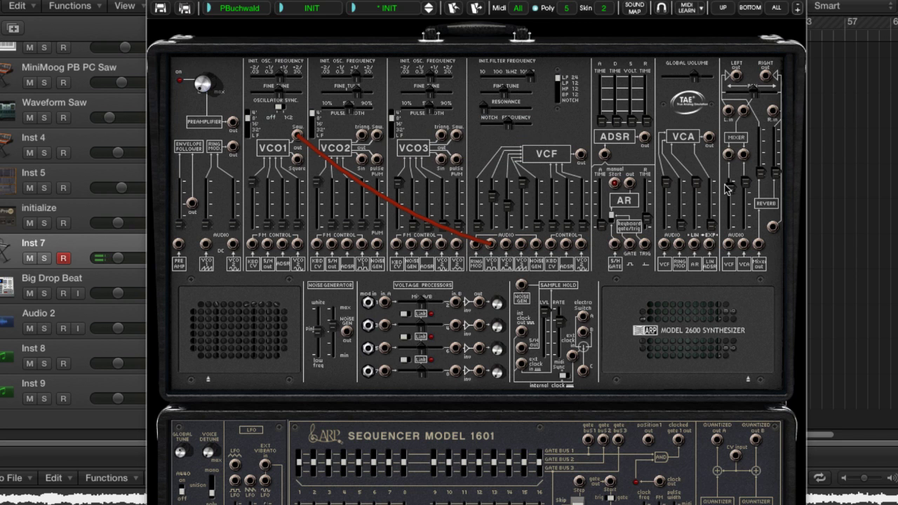
- Pull the mixer's Audio1 level down to 0.0000
scroll(732, 188, "up", 1)
left_click_drag(732, 188, 739, 280)
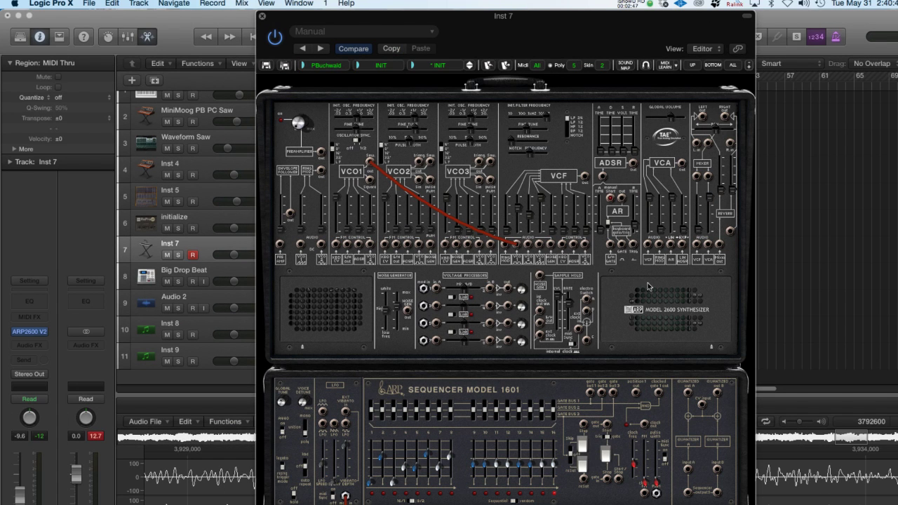
scroll(444, 475, "down", 3)
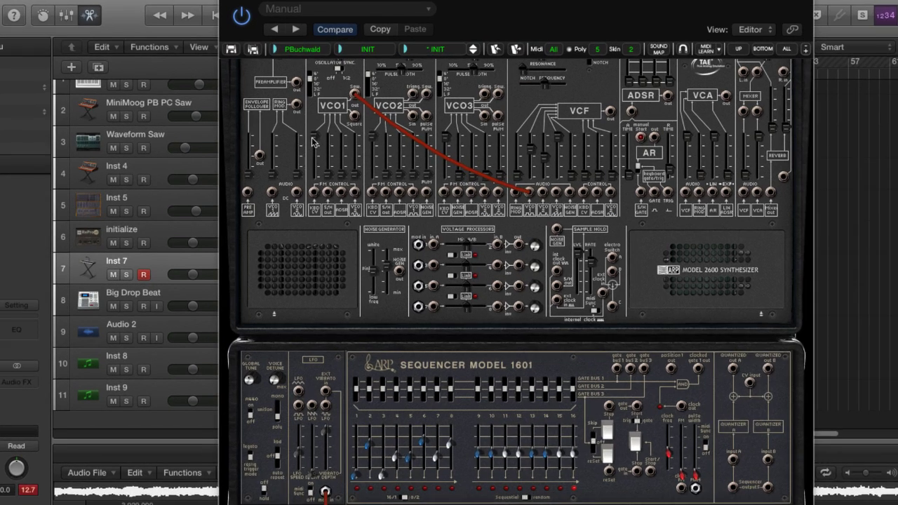
- Set VCO1's FM1 modulation amount to about 0.1766
mouse_move(313, 141)
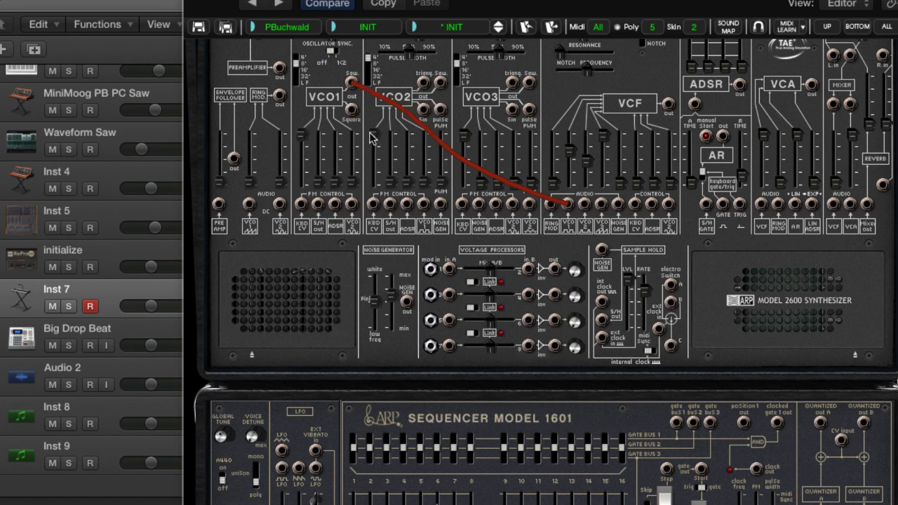
mouse_move(373, 142)
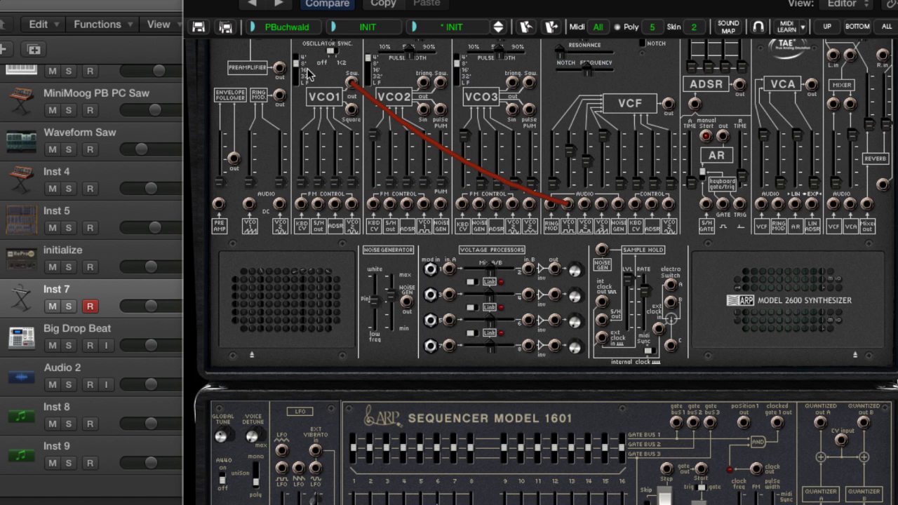
scroll(311, 74, "up", 3)
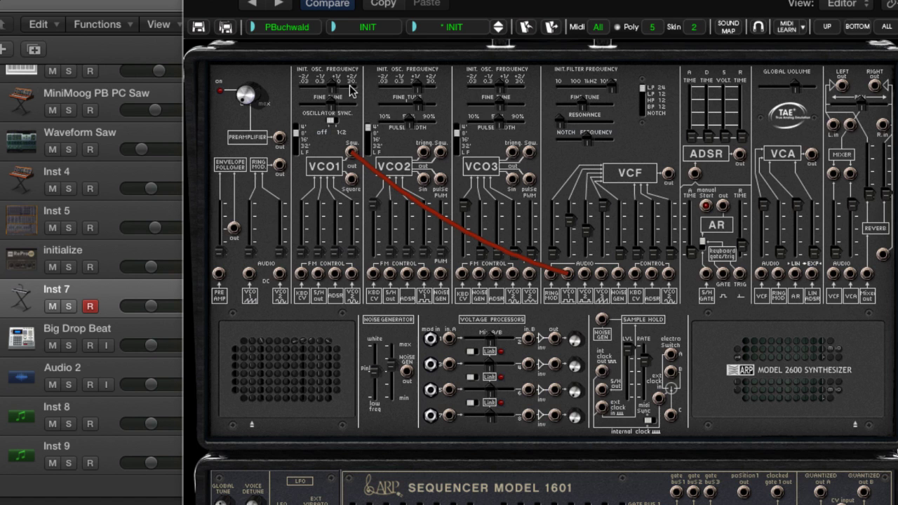
mouse_move(346, 89)
left_click_drag(304, 259, 300, 209)
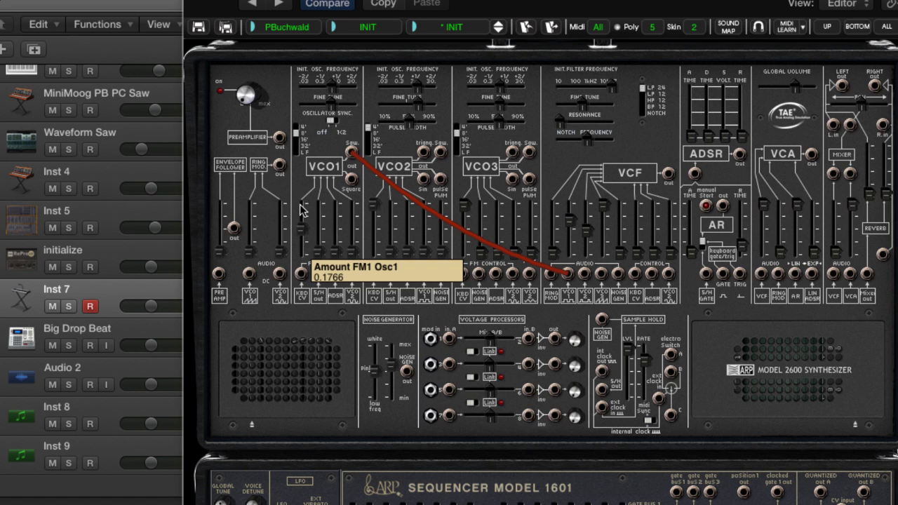
mouse_move(300, 209)
left_mouse_down()
mouse_move(300, 196)
mouse_move(302, 229)
mouse_move(303, 196)
left_mouse_up()
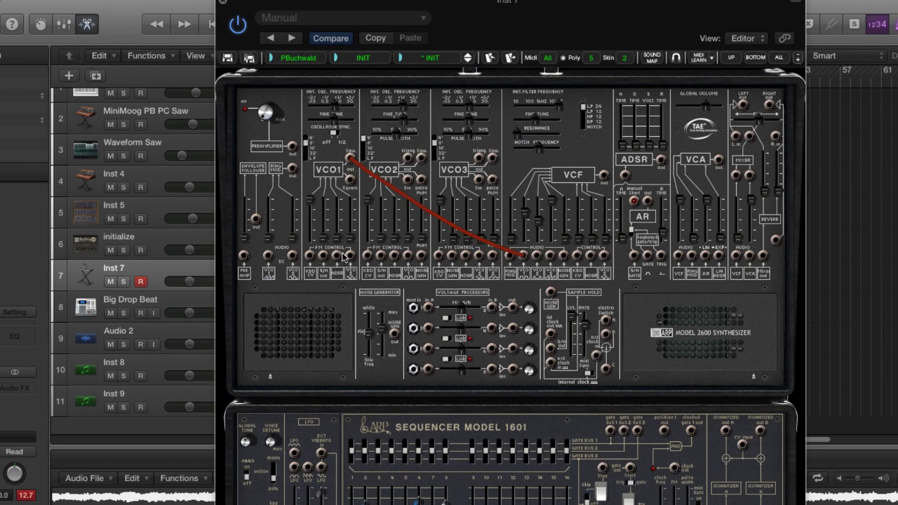
- Patch VCO1's FM input to the sequencer's Quantized Out A
scroll(342, 261, "down", 3)
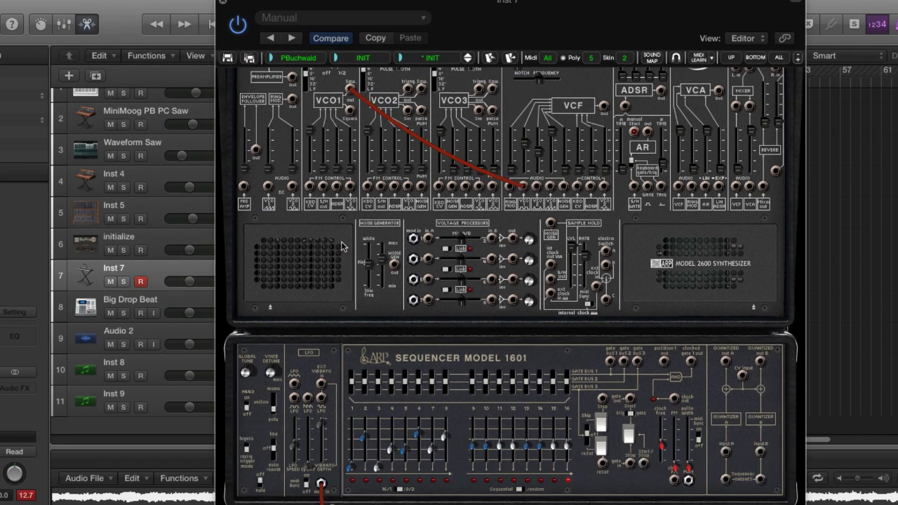
scroll(341, 245, "down", 2)
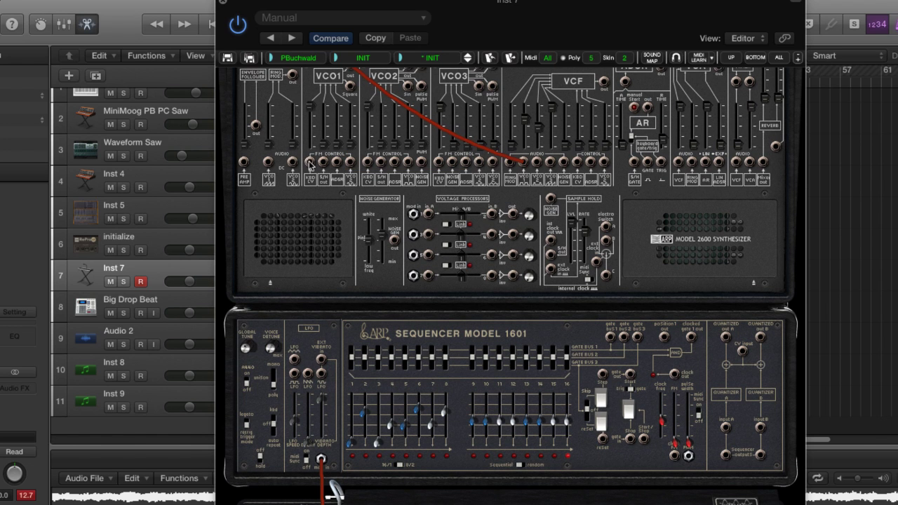
left_click_drag(310, 164, 366, 163)
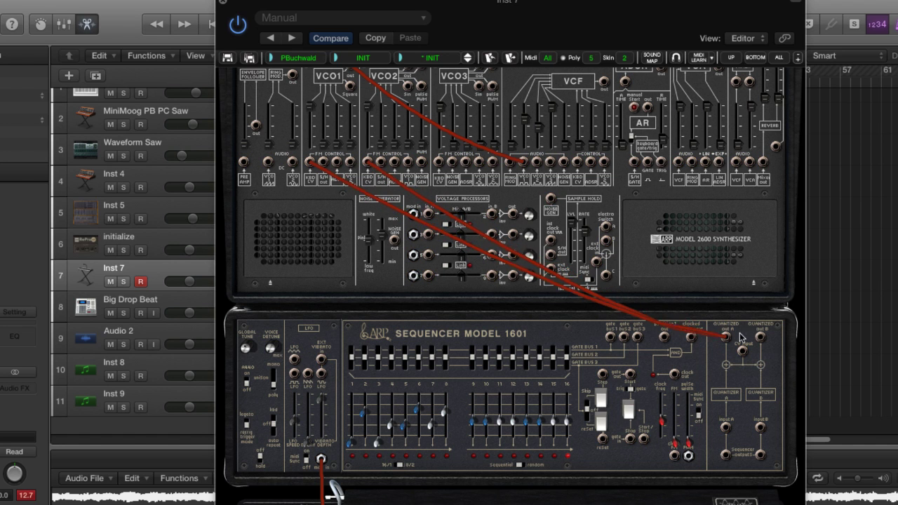
- Also cable Quantized Out A into VCO3's FM input, then open the preset list
left_click_drag(728, 340, 437, 162)
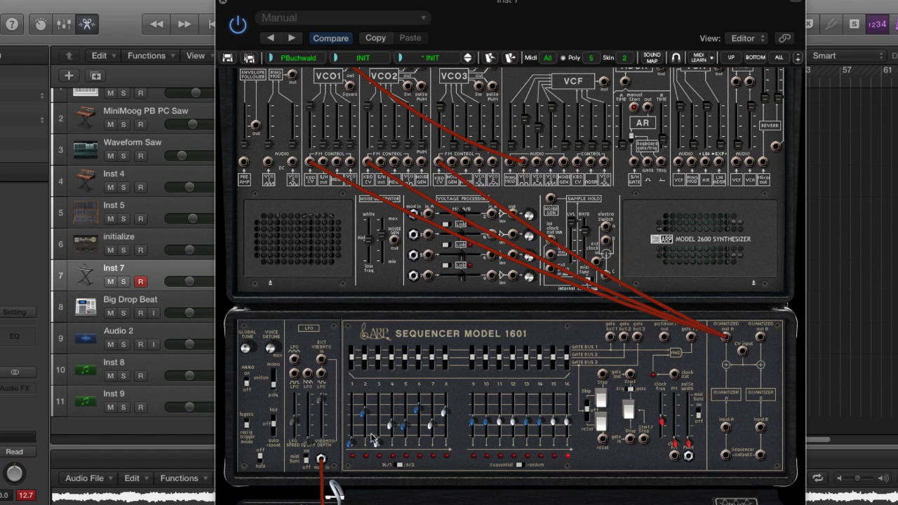
mouse_move(368, 425)
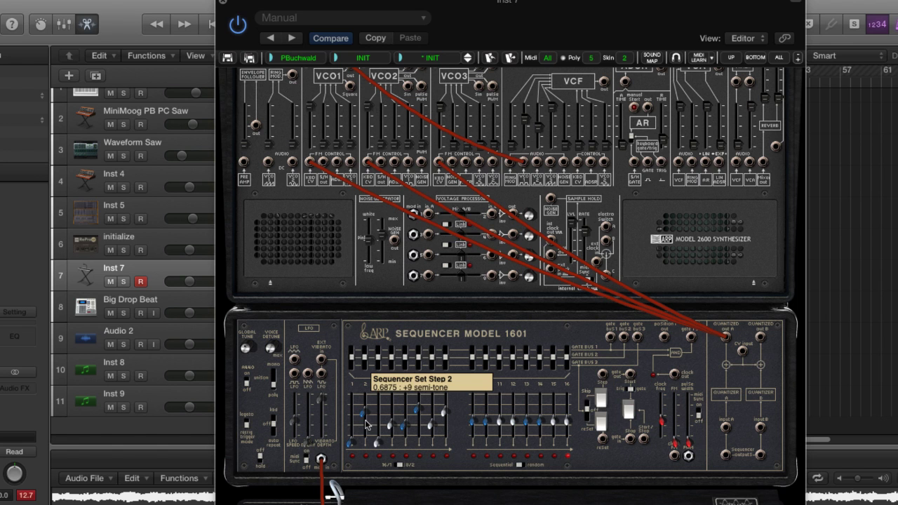
scroll(463, 383, "up", 2)
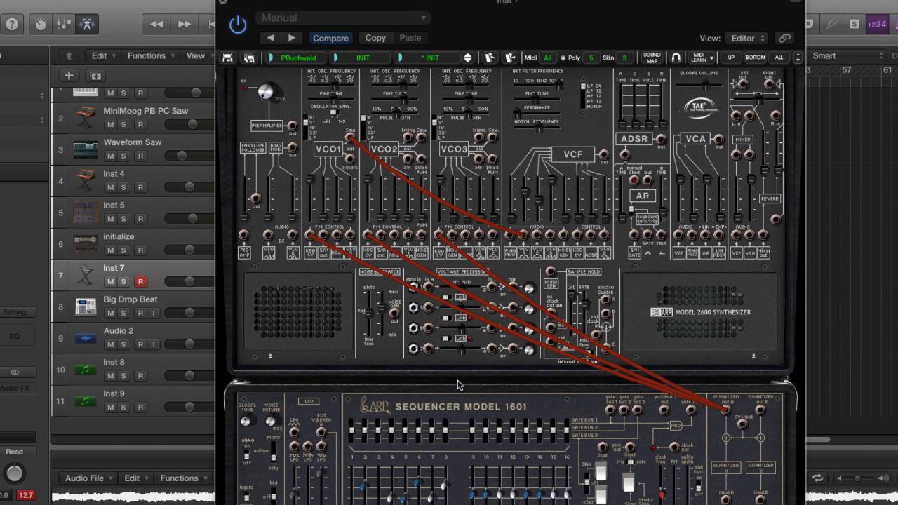
left_click(399, 59)
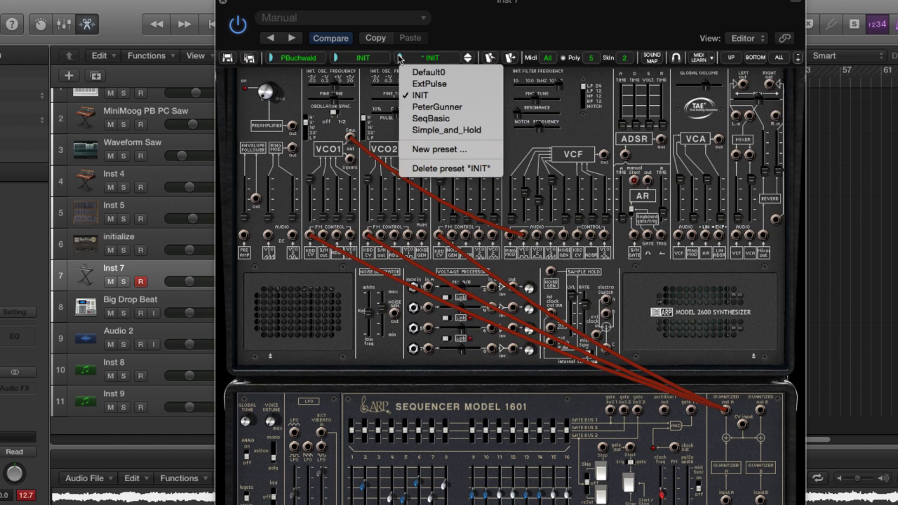
- Load the PeterGunner preset and switch the 1601 sequencer's Start/Stop on
left_click(414, 104)
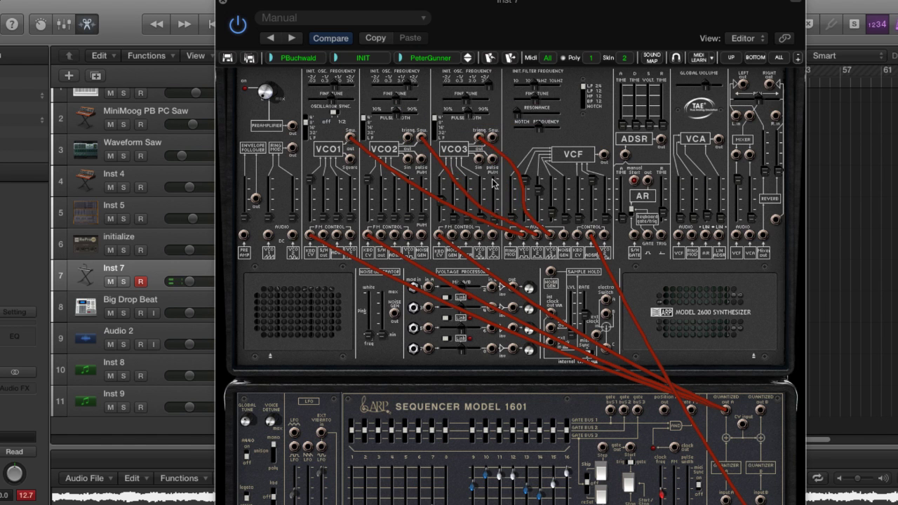
scroll(428, 166, "down", 2)
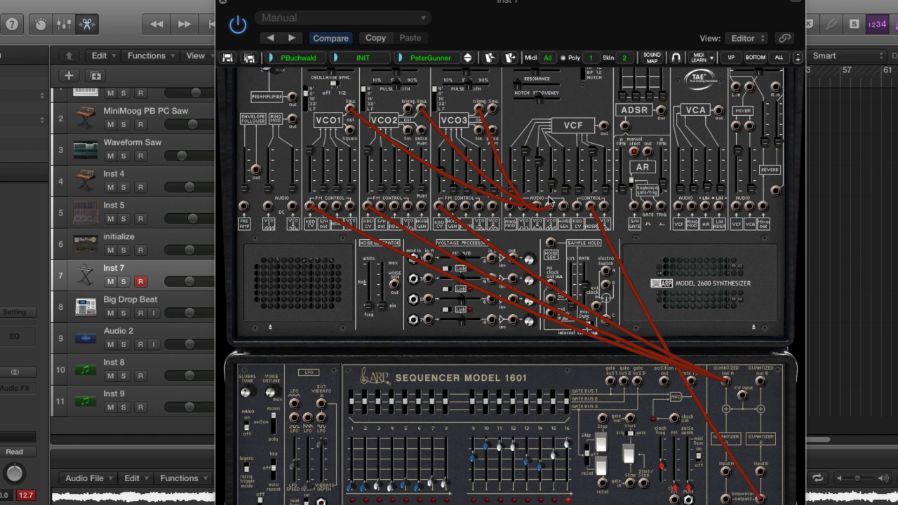
scroll(487, 318, "down", 5)
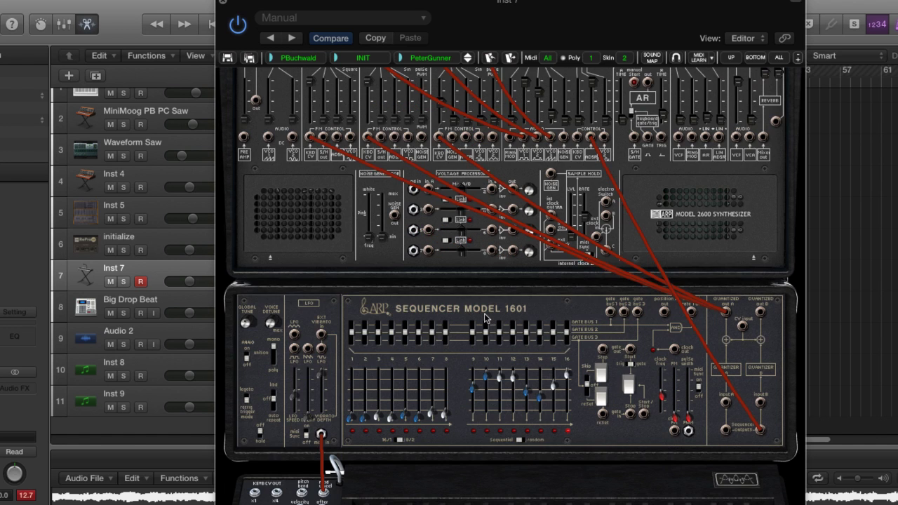
left_click(628, 385)
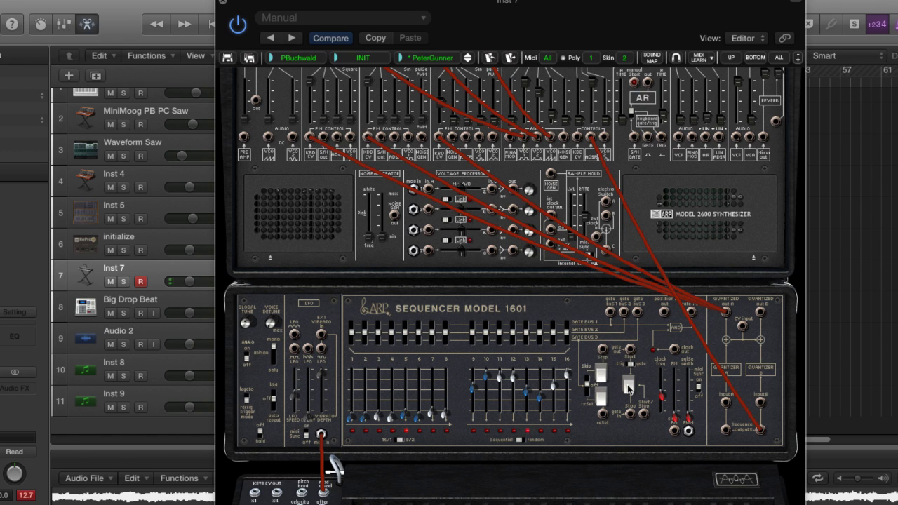
- Raise the VCF Audio In4 level, then run the sequencer briefly and stop it
scroll(552, 169, "up", 2)
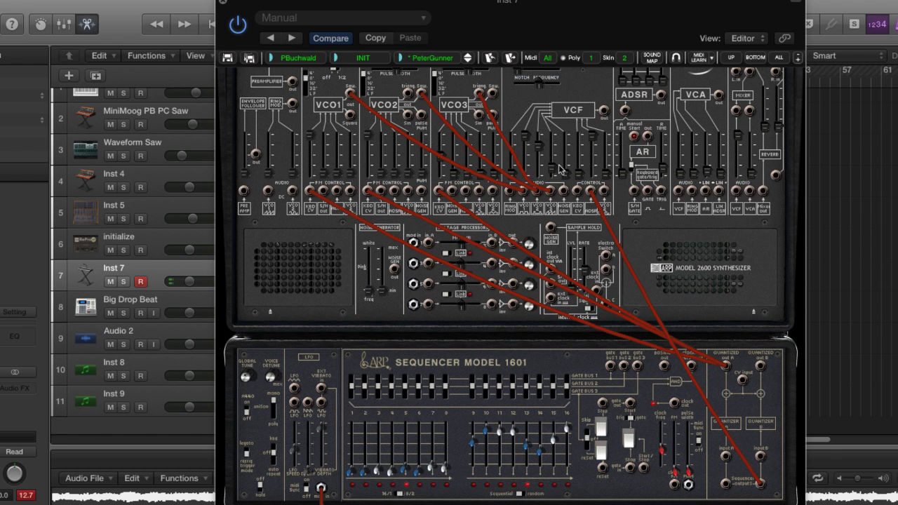
left_click_drag(552, 170, 539, 195)
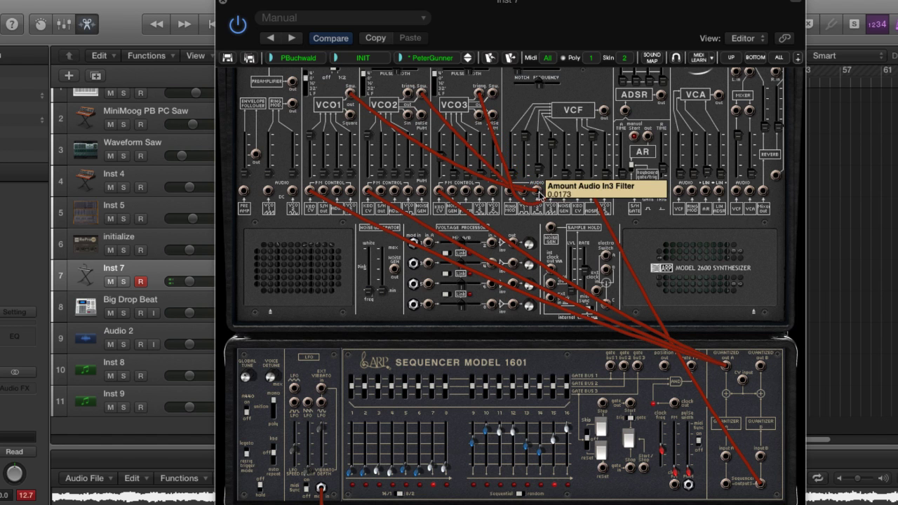
left_click(629, 439)
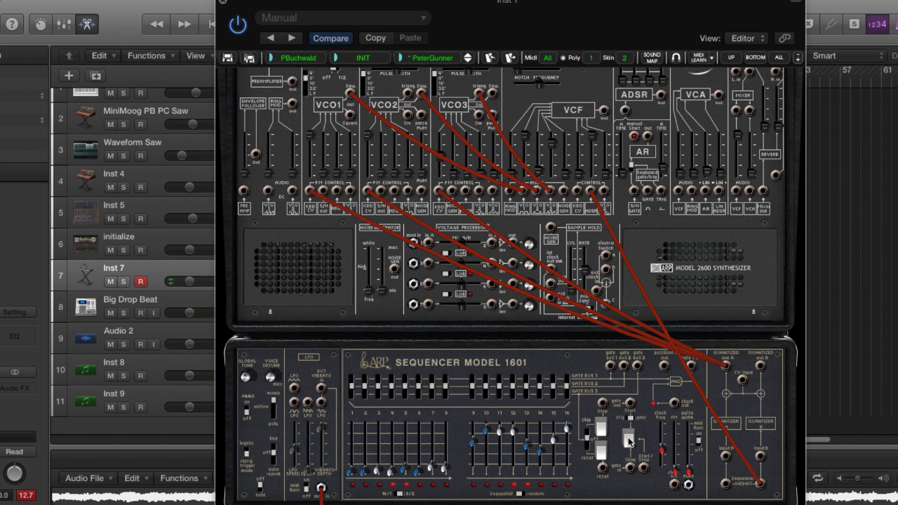
left_click(629, 440)
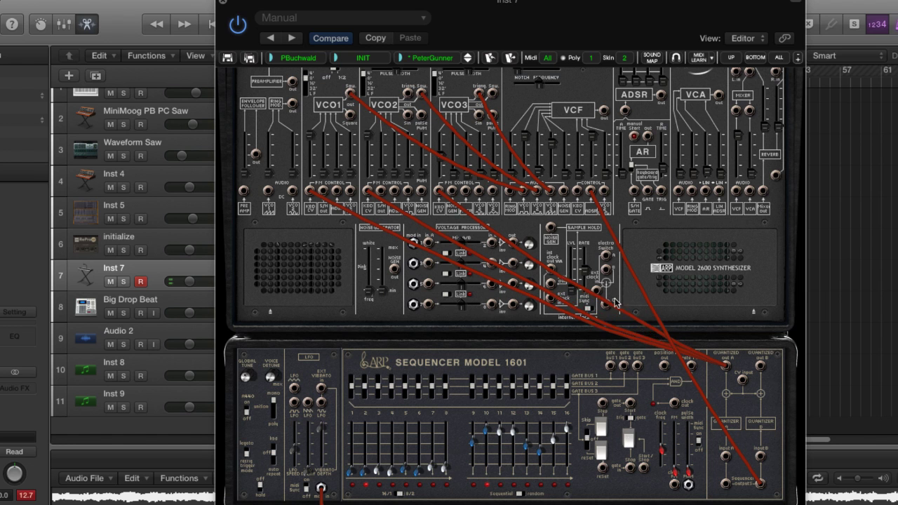
scroll(593, 198, "down", 3)
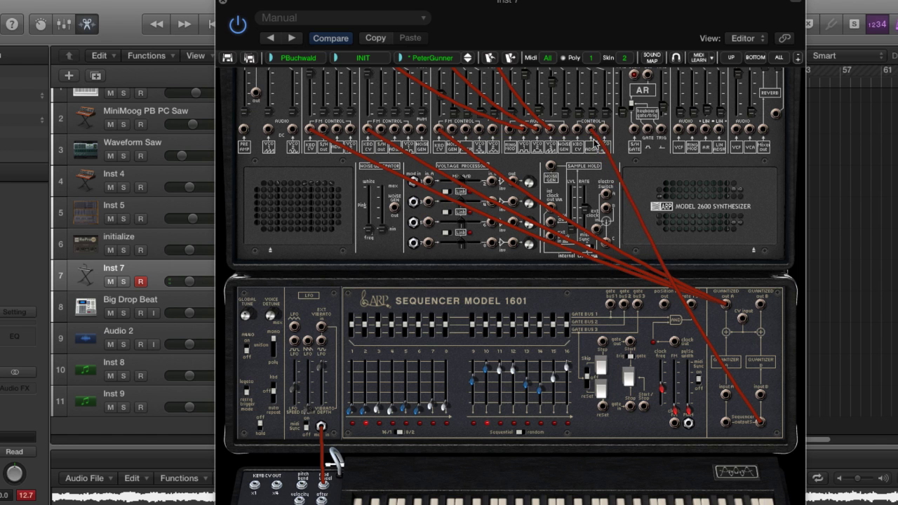
scroll(592, 133, "up", 4)
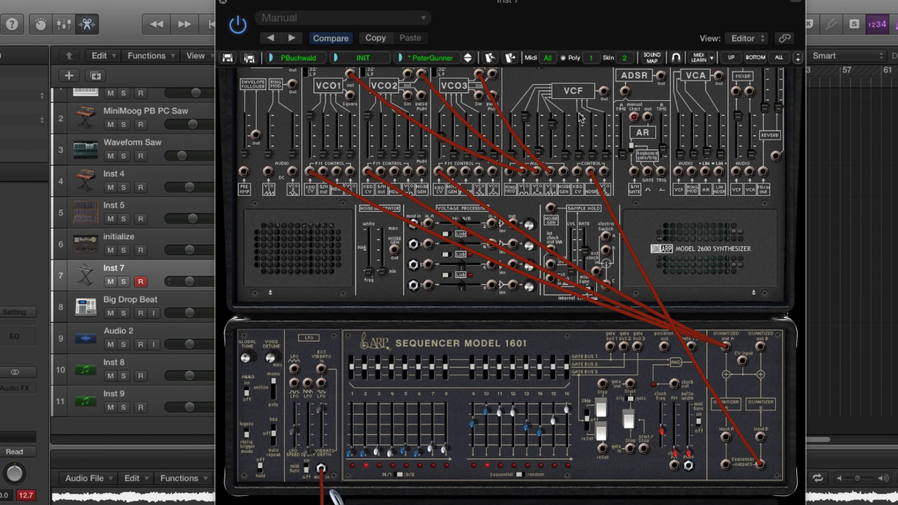
scroll(539, 284, "down", 3)
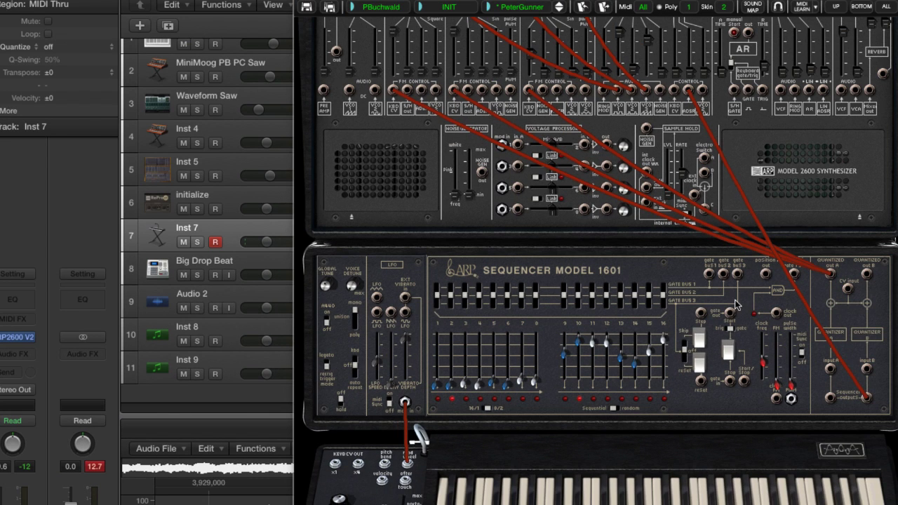
- Carry the sequencer output cable up and plug it into a VCF control input
left_click_drag(868, 397, 688, 89)
scroll(687, 88, "up", 3)
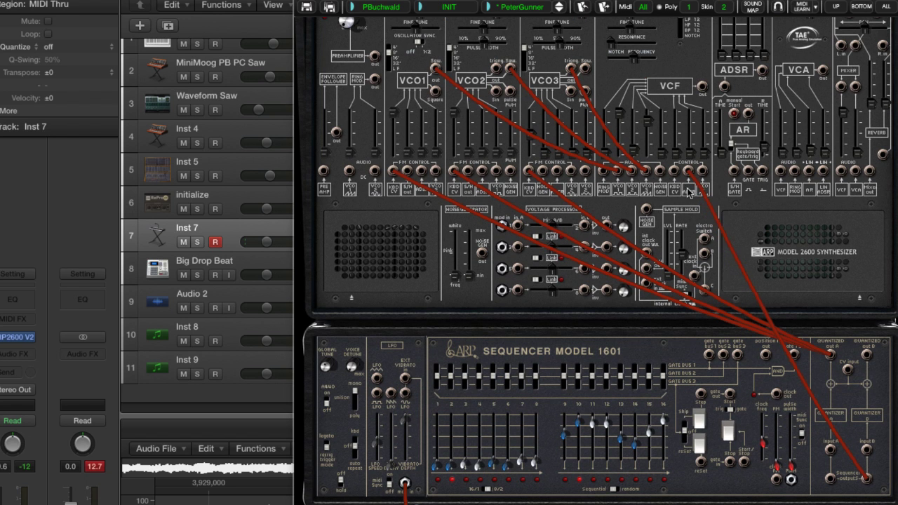
scroll(685, 119, "up", 1)
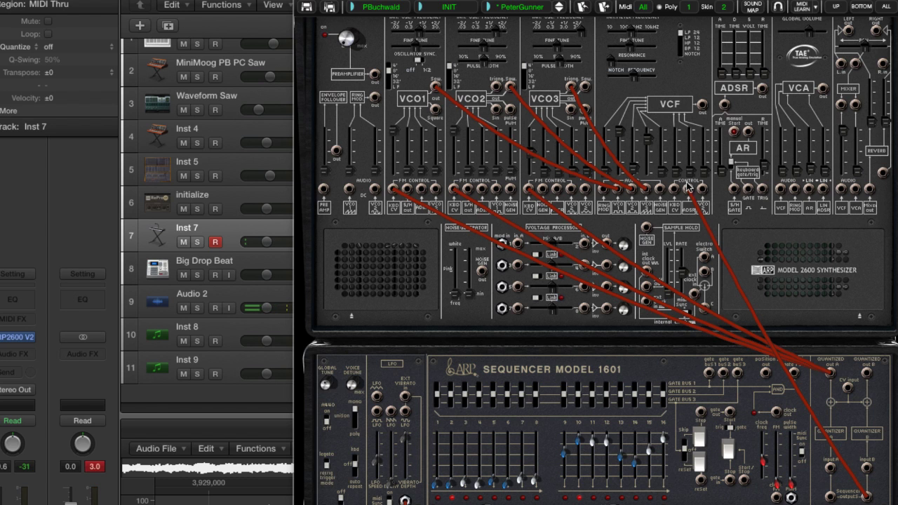
left_click_drag(687, 187, 689, 188)
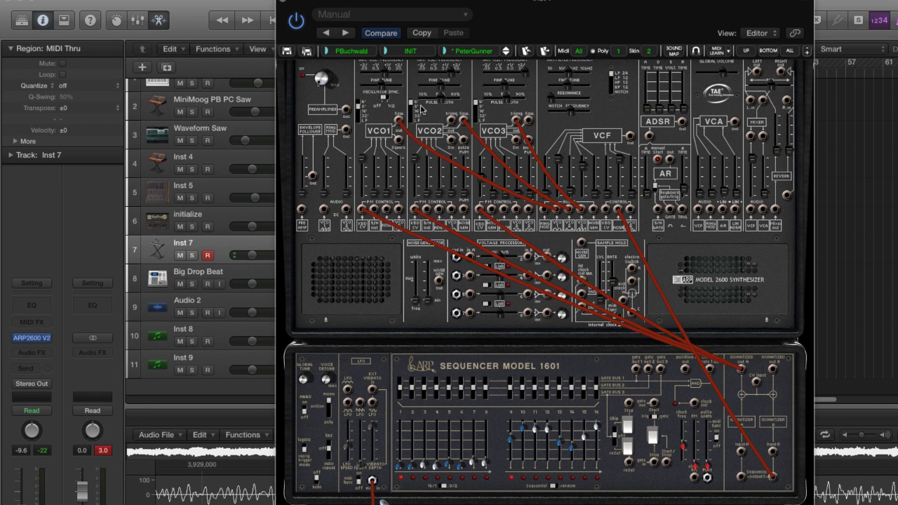
- Switch the ARP 2600 V to its ExtPulse preset and close the Inst 7 window
left_click(444, 52)
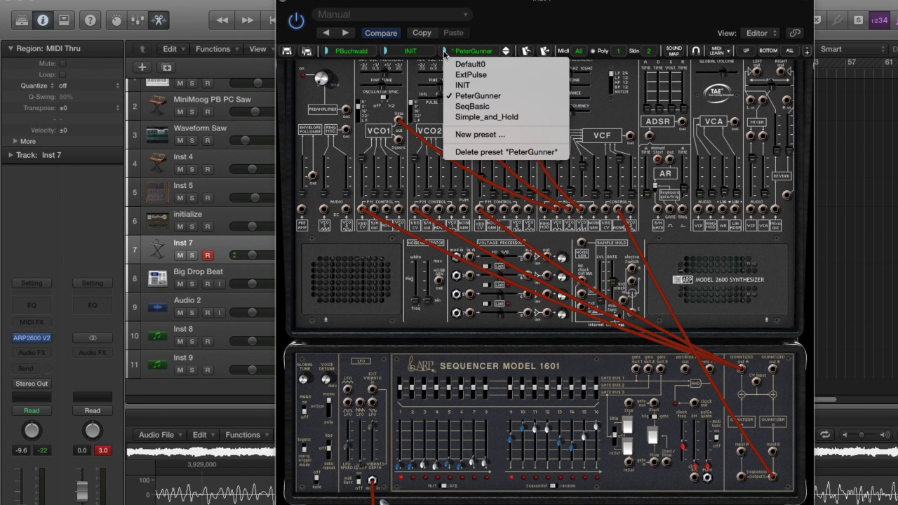
left_click(463, 76)
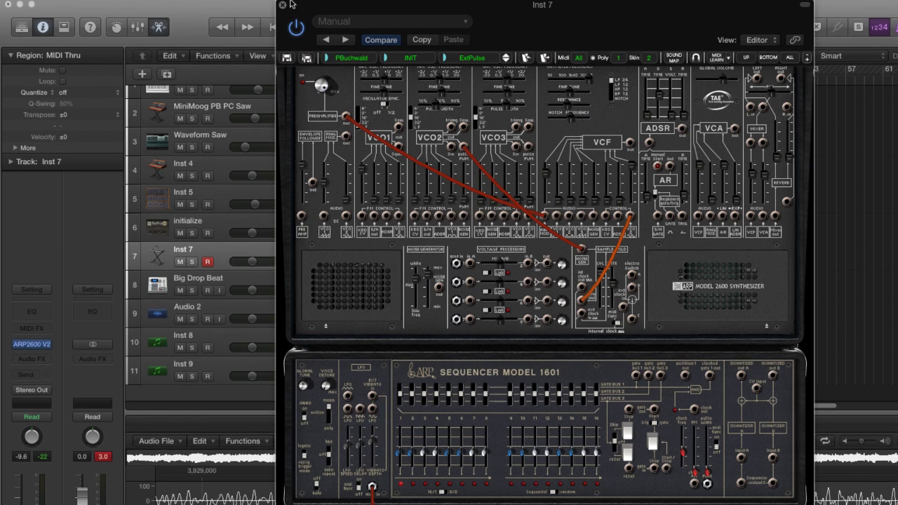
left_click(283, 6)
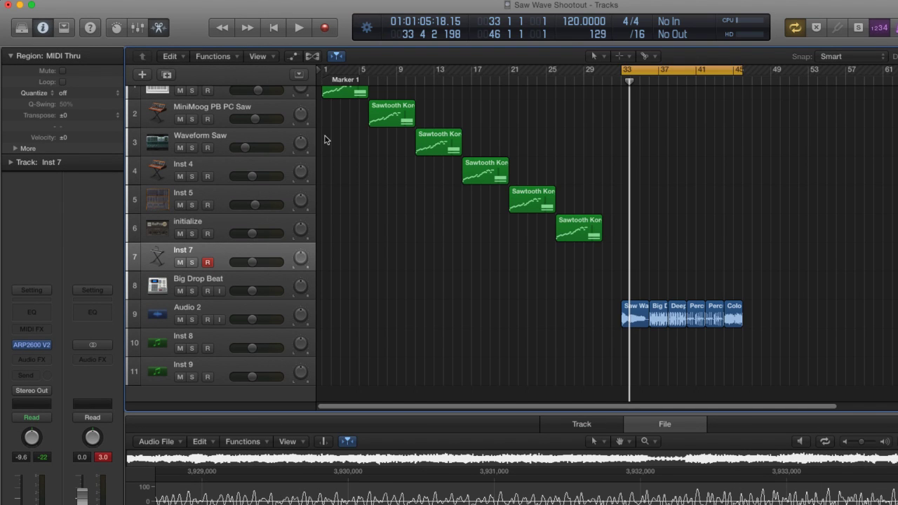
- Insert Audio Units > Arturia > ARP2600 V2 Effect (Stereo) after PitchCor on Audio 2
left_click(261, 311)
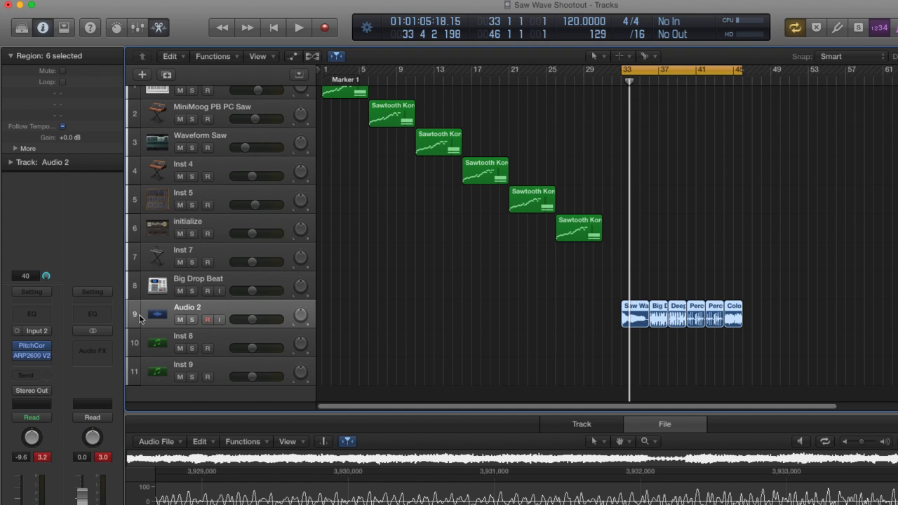
mouse_move(35, 359)
left_click(49, 356)
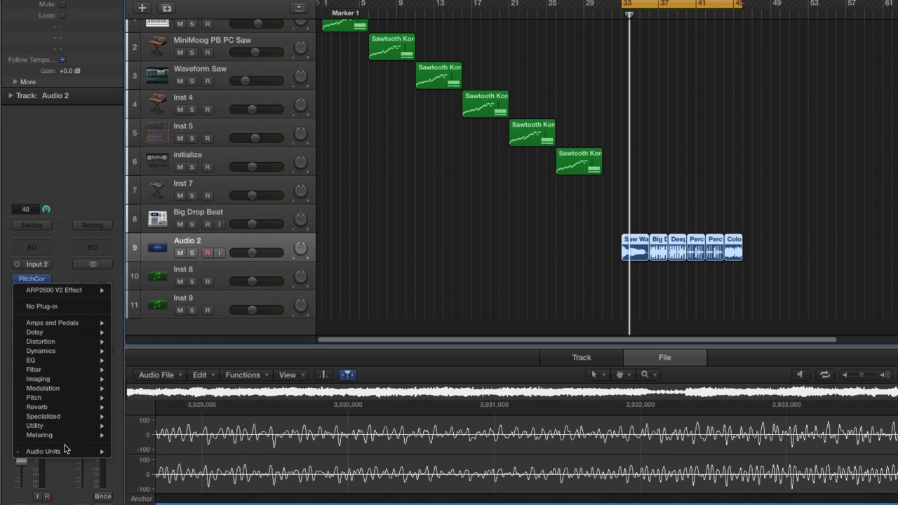
mouse_move(65, 450)
mouse_move(153, 363)
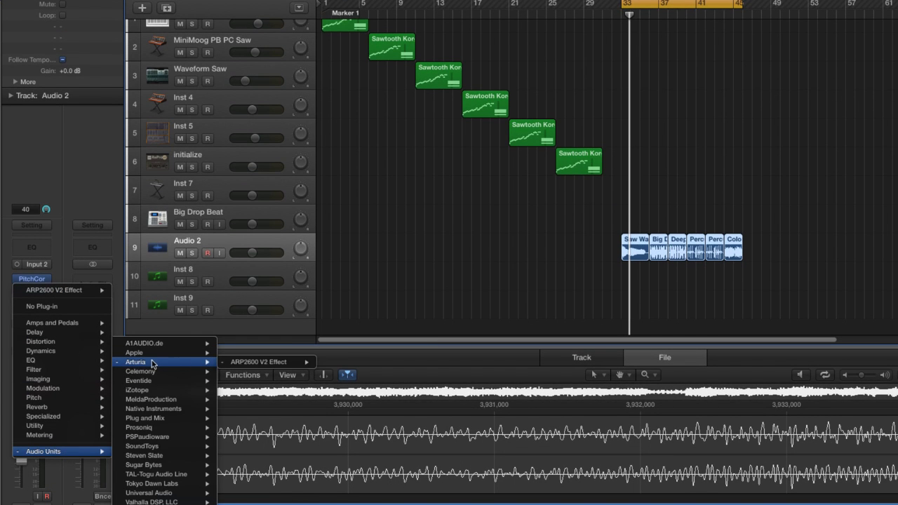
mouse_move(258, 363)
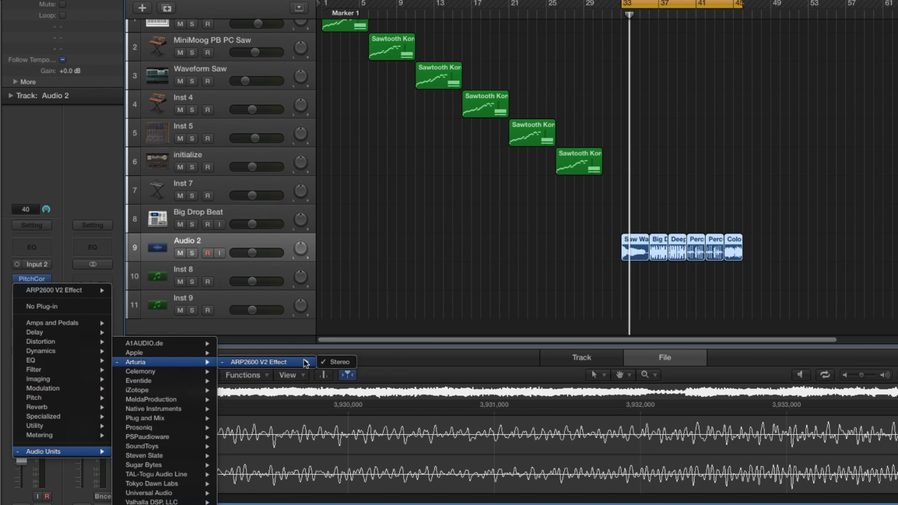
left_click(339, 362)
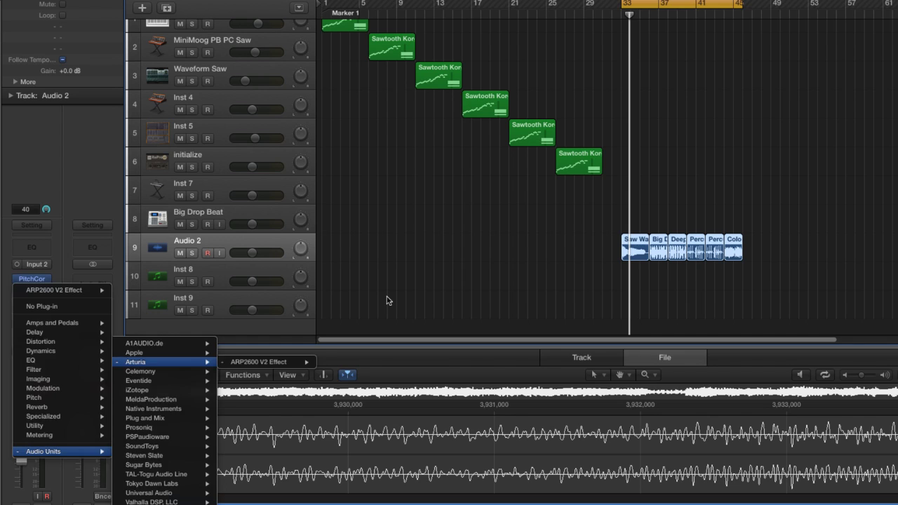
- Set the Audio 2 input to stereo In 1-2 and browse the plug-in list again
left_click(16, 264)
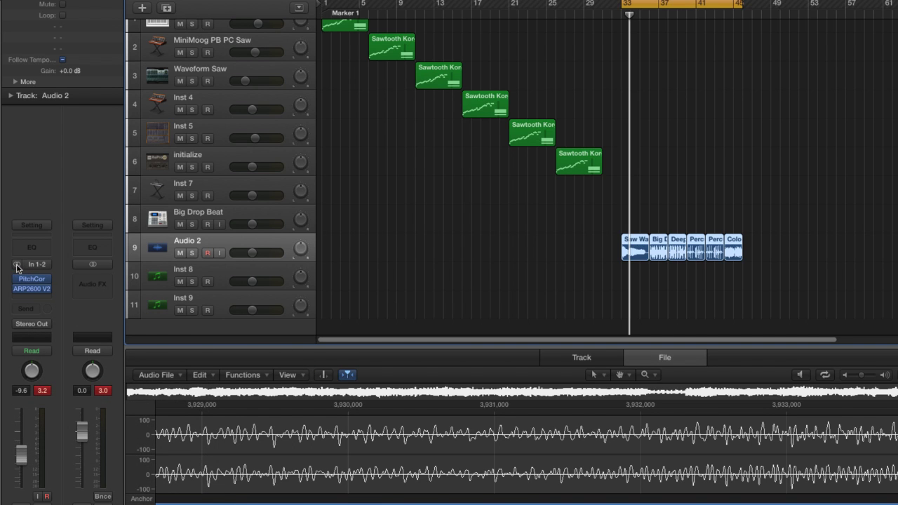
left_click(47, 290)
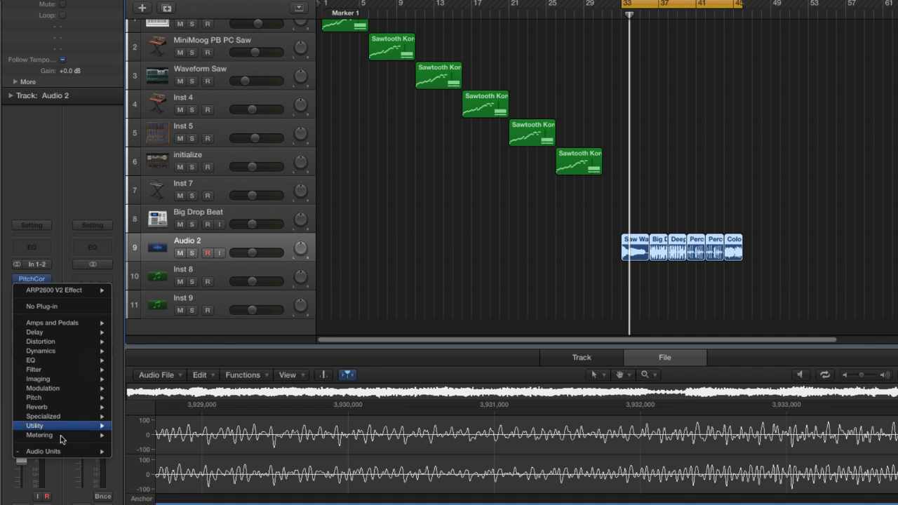
mouse_move(176, 344)
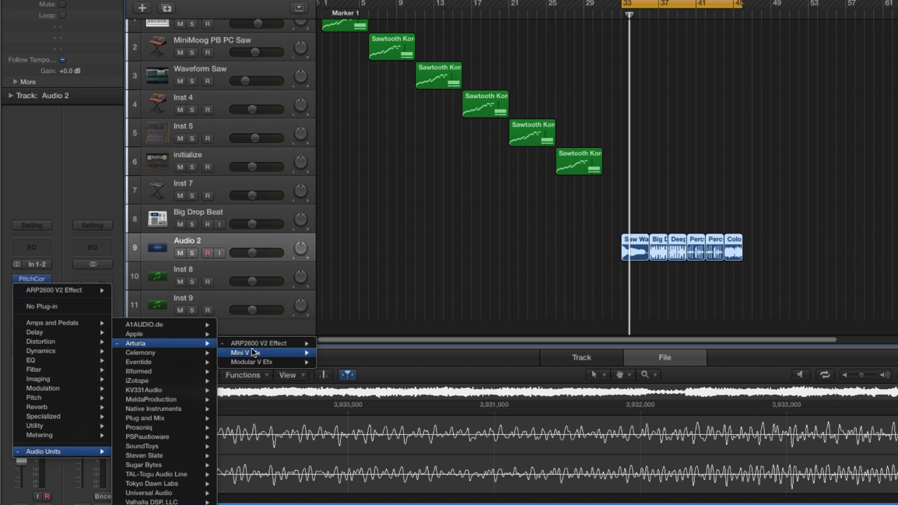
mouse_move(260, 346)
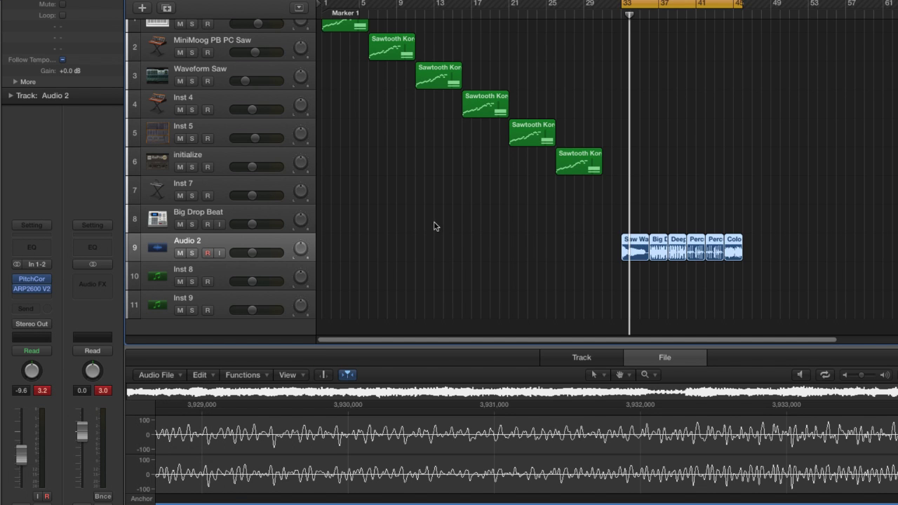
mouse_move(33, 290)
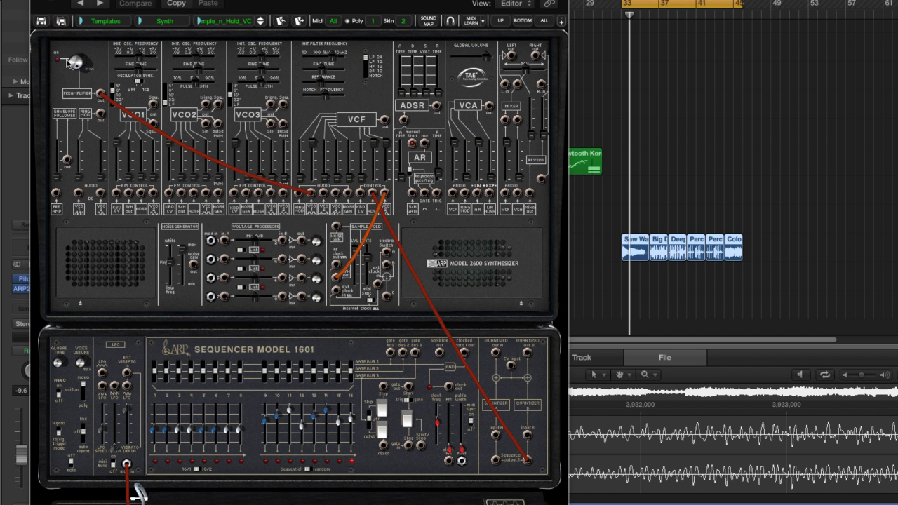
- Raise the ARP 2600 preamplifier's external audio amount, then shift the effect window aside and back
left_click_drag(70, 63, 73, 133)
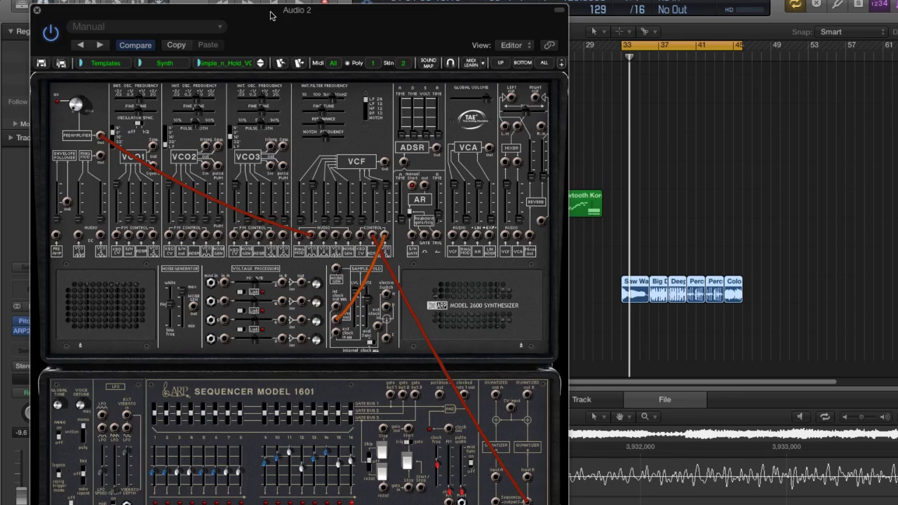
left_click_drag(271, 16, 475, 95)
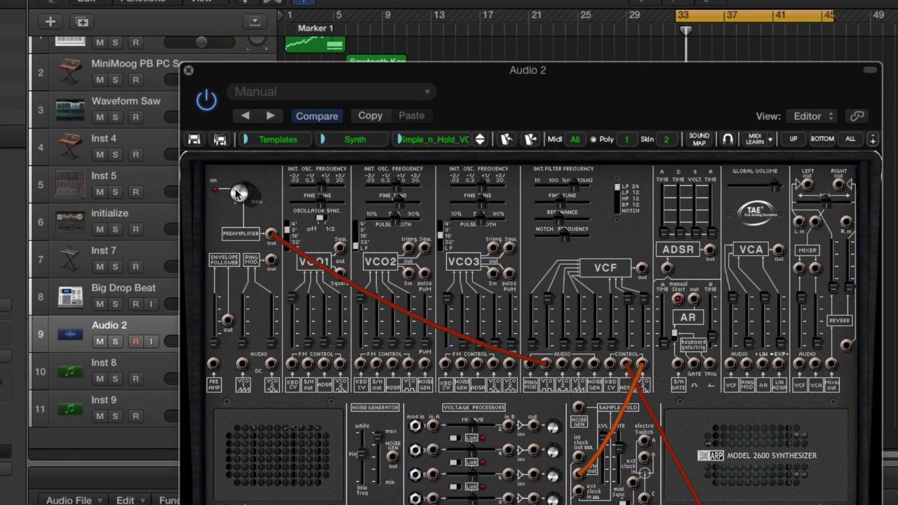
mouse_move(238, 202)
left_click_drag(291, 71, 214, 14)
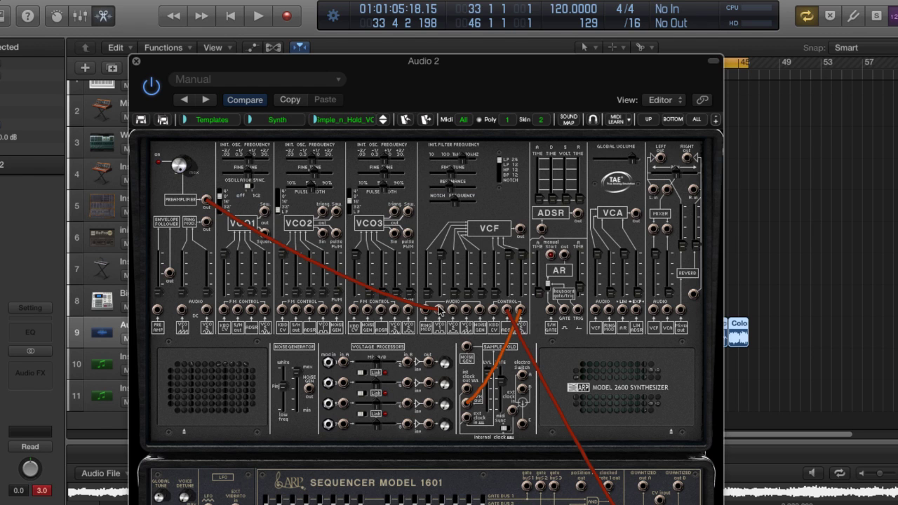
mouse_move(440, 263)
scroll(454, 350, "down", 2)
scroll(484, 335, "down", 1)
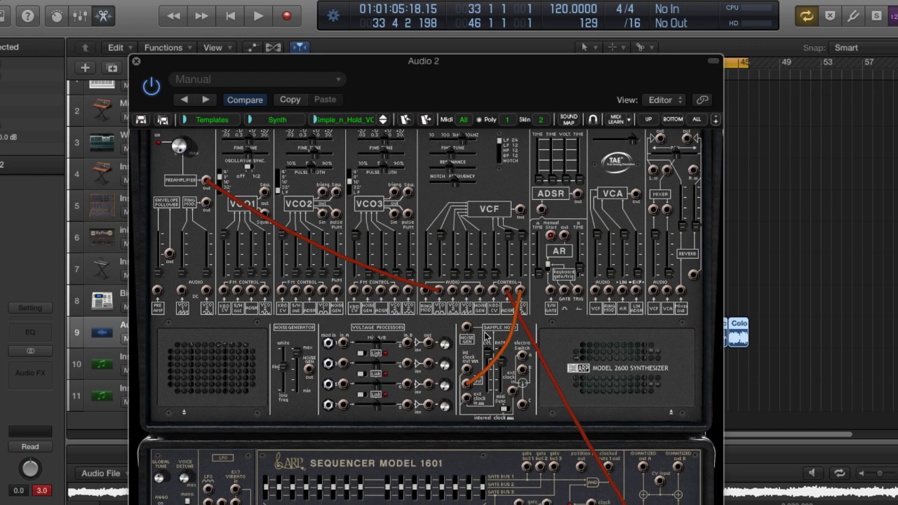
scroll(484, 336, "down", 4)
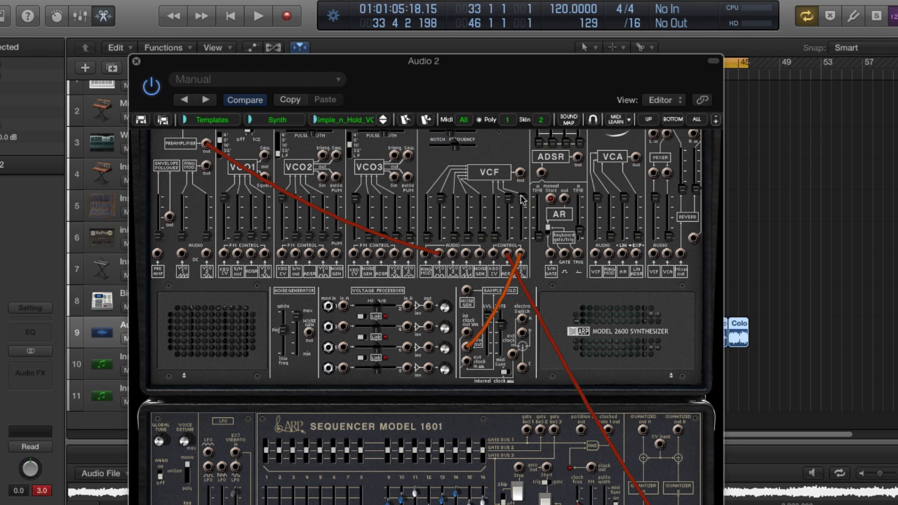
mouse_move(525, 201)
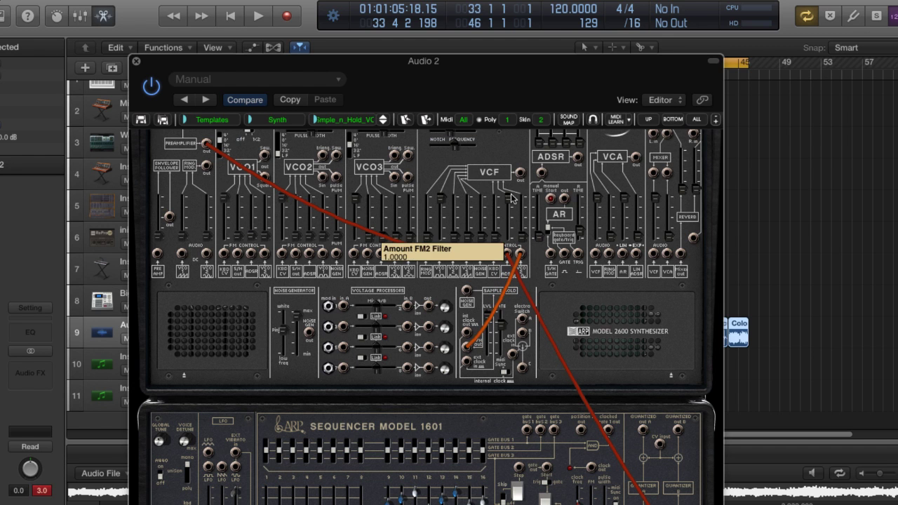
left_click_drag(517, 61, 517, 16)
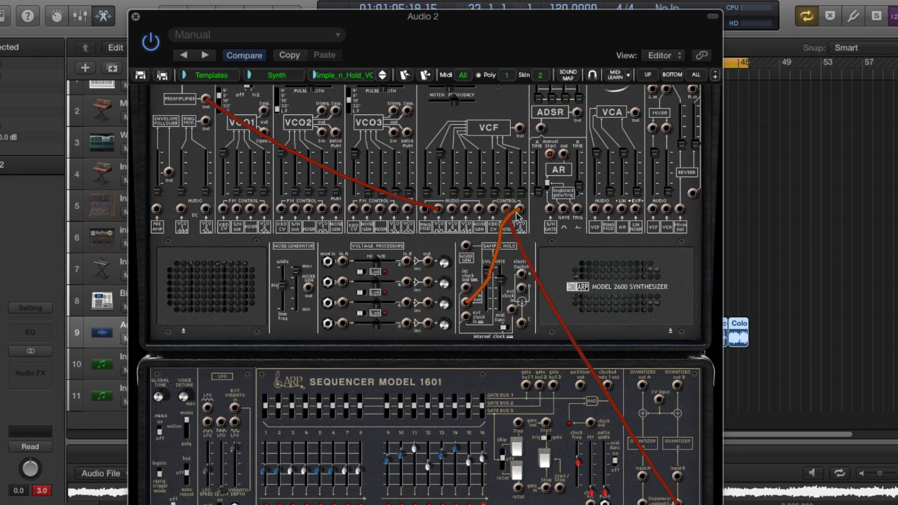
- Start playback and reposition the Audio 2 ARP window to reveal its bank selectors and LFO section
scroll(548, 233, "down", 1)
scroll(547, 233, "down", 5)
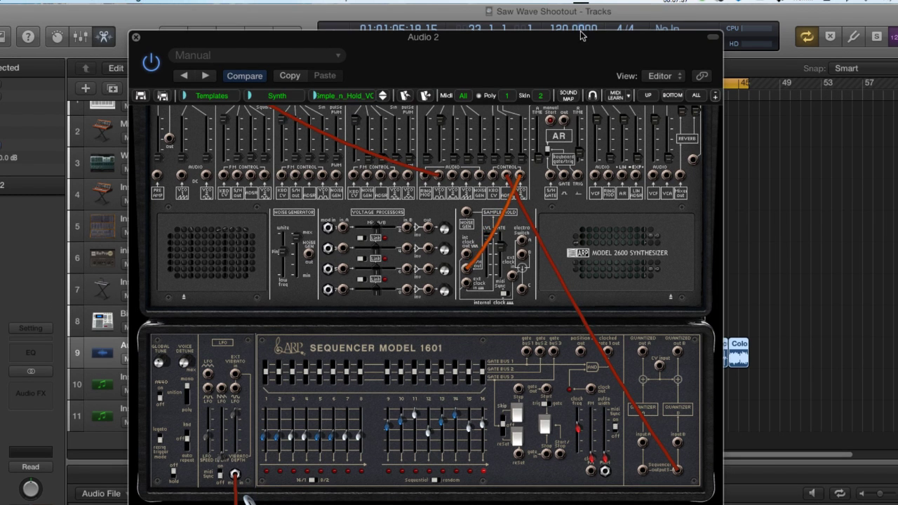
left_click_drag(583, 14, 335, 43)
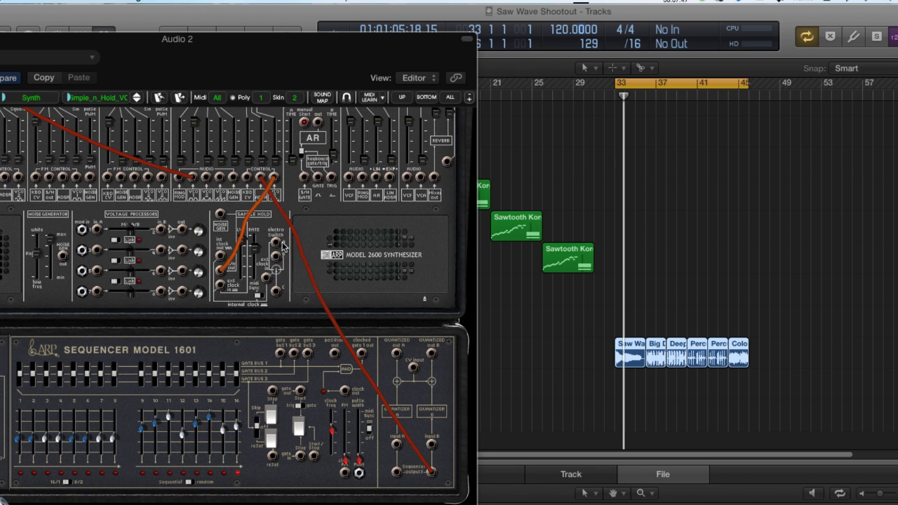
key("space")
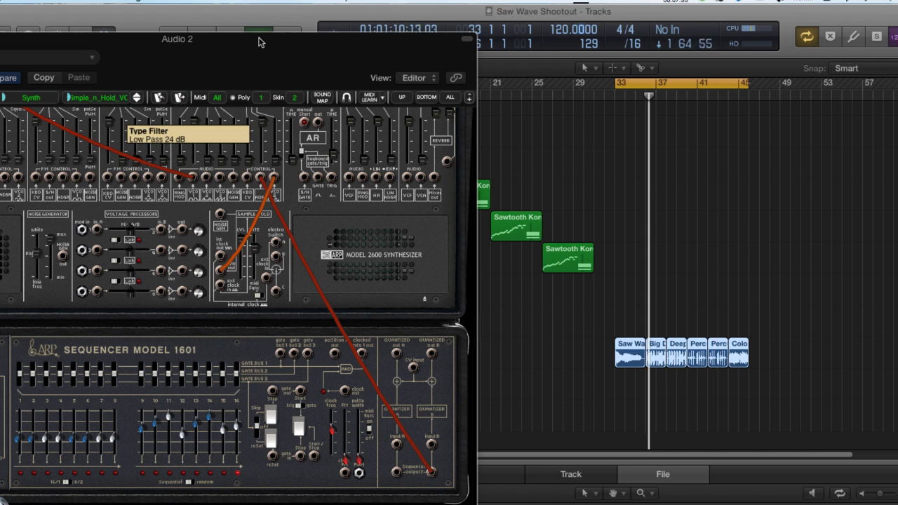
left_click_drag(259, 42, 365, 3)
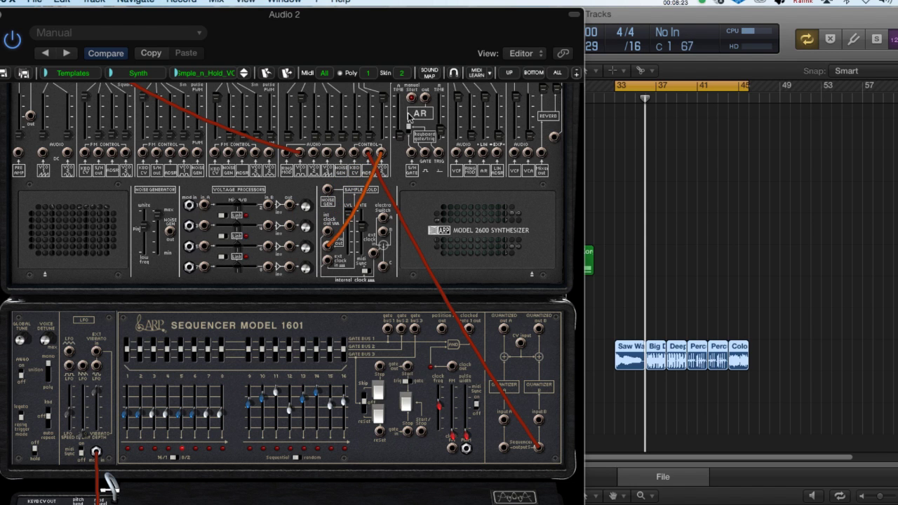
right_click(375, 149)
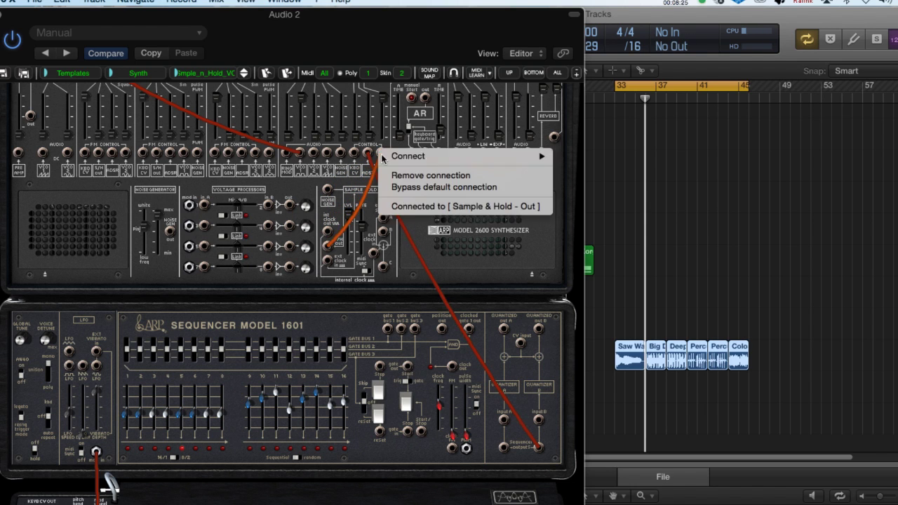
- Load Simple_and_Hold from the user bank's INIT subbank into Audio 2's ARP 2600
left_click(180, 74)
left_click(144, 91)
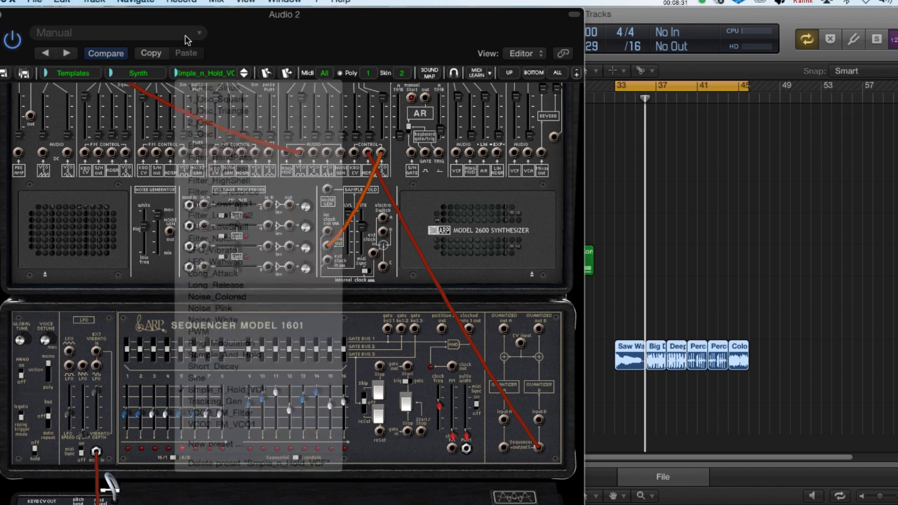
left_click(64, 73)
mouse_move(83, 297)
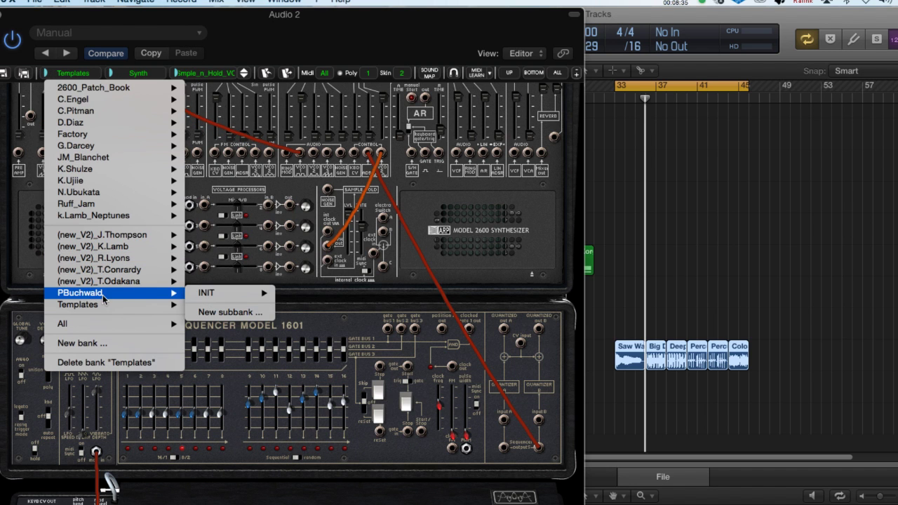
mouse_move(207, 295)
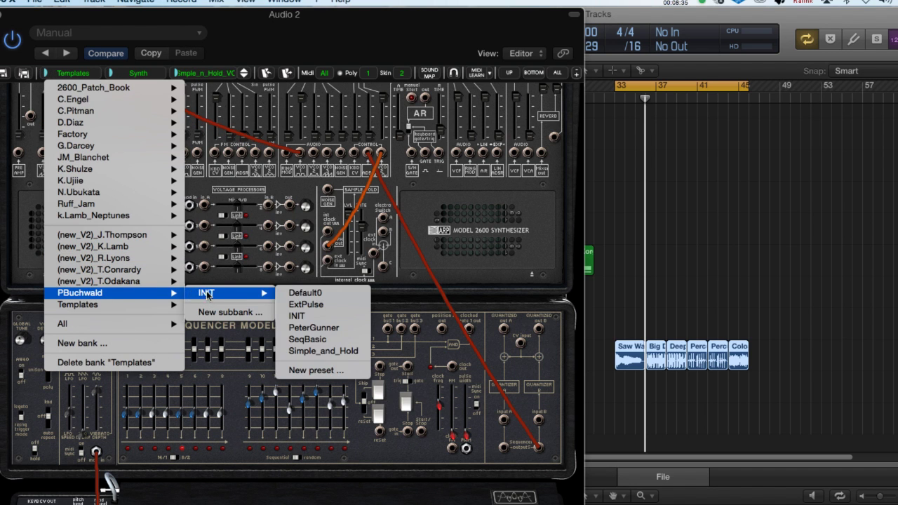
left_click(312, 352)
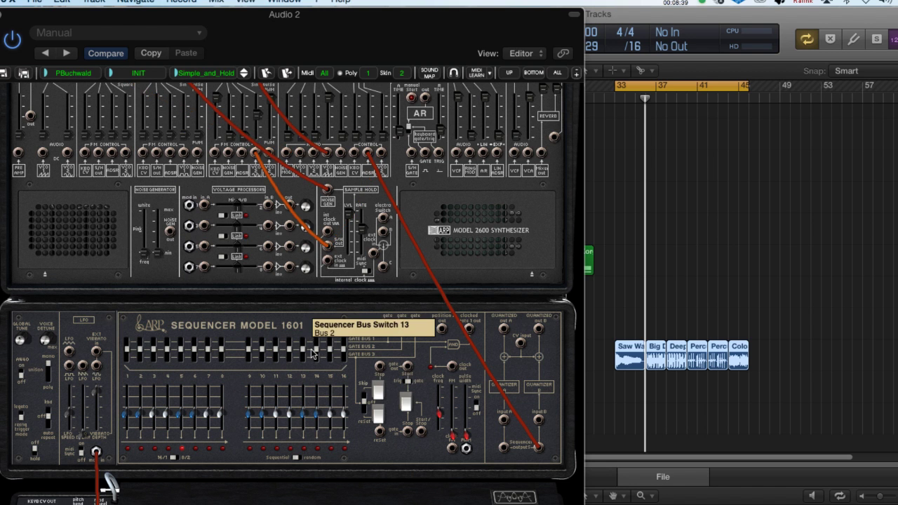
scroll(428, 233, "up", 5)
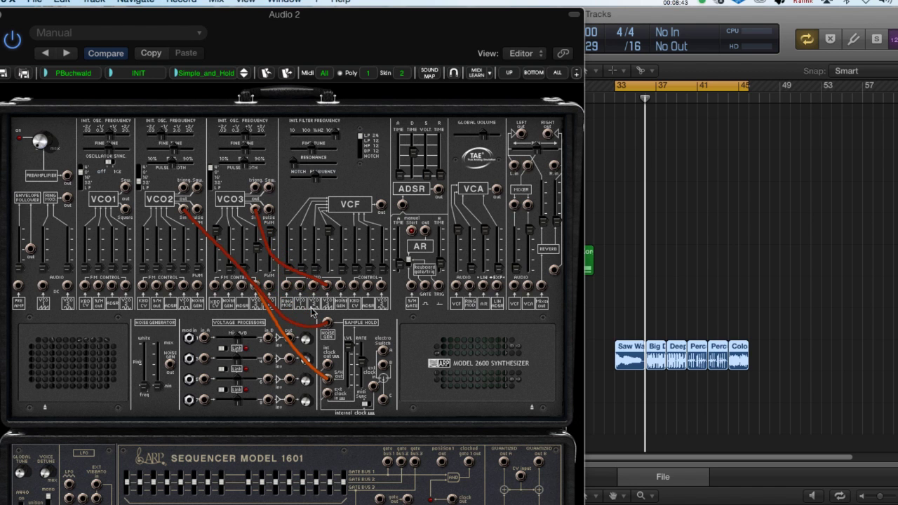
scroll(315, 307, "down", 2)
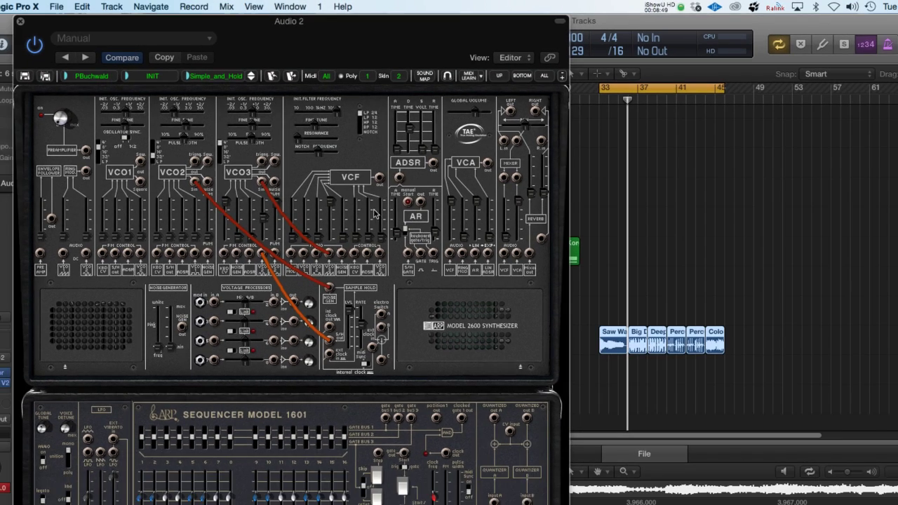
scroll(375, 239, "down", 10)
scroll(376, 249, "up", 5)
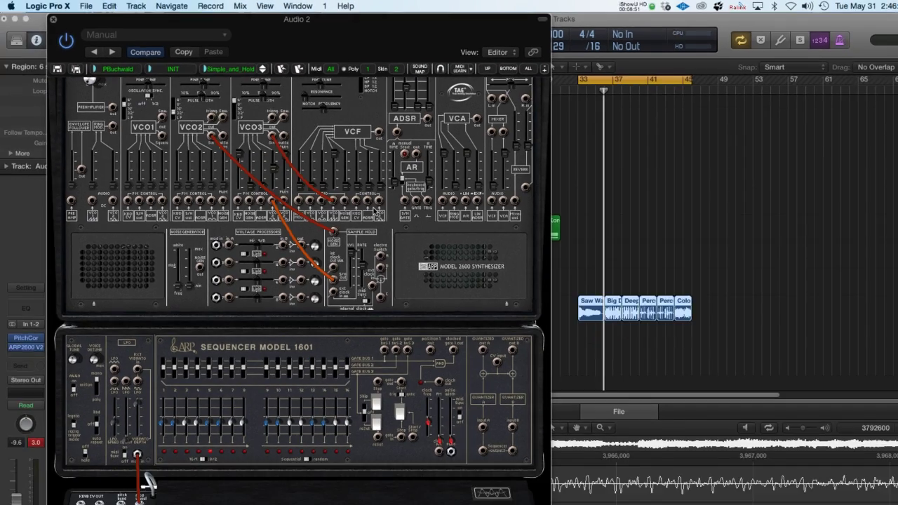
scroll(376, 213, "up", 2)
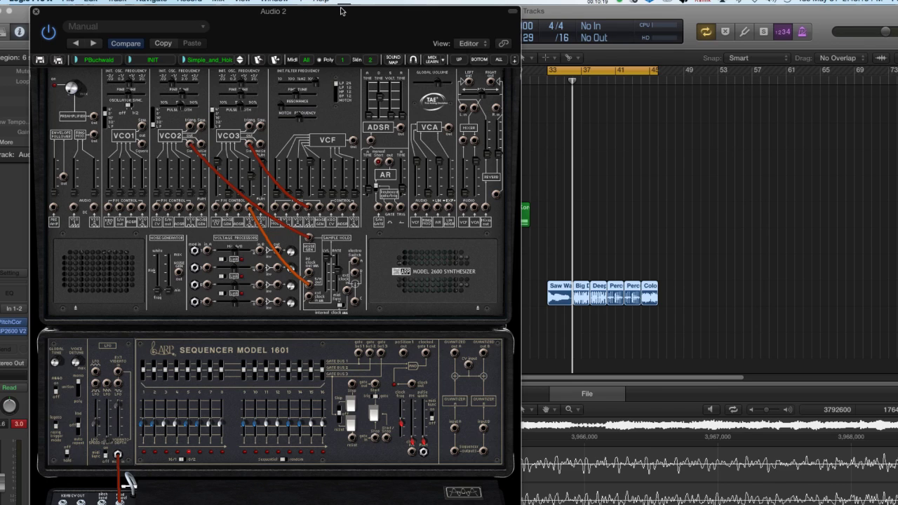
- Drag the Audio 2 ARP window to the right edge of the screen, exposing the track list
left_click_drag(341, 10, 699, 6)
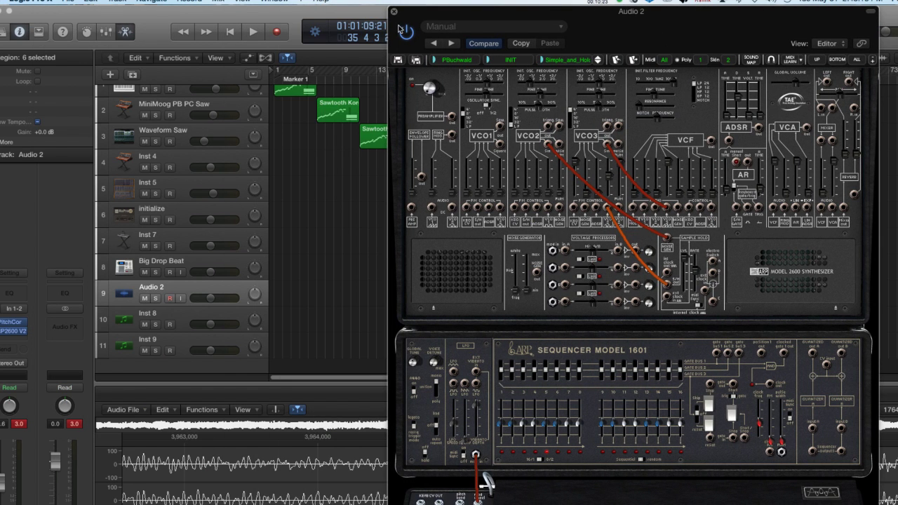
- Select Inst 7, open its ARP2600 V2 instrument and load the INIT Simple_and_Hold preset
left_click_drag(430, 13, 421, 318)
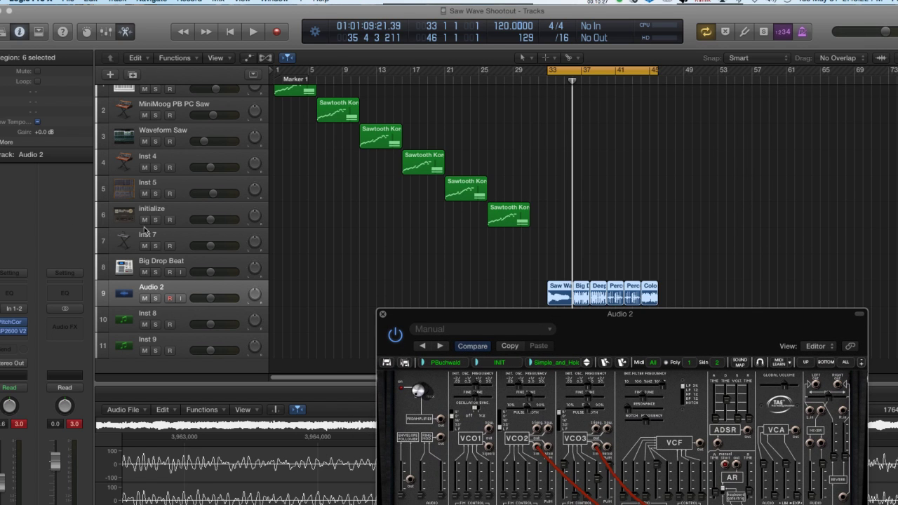
left_click(177, 235)
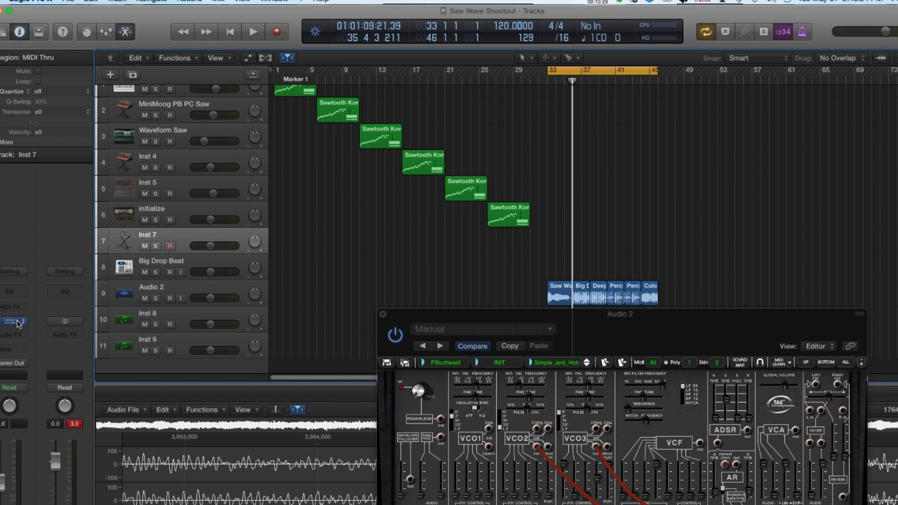
left_click(8, 322)
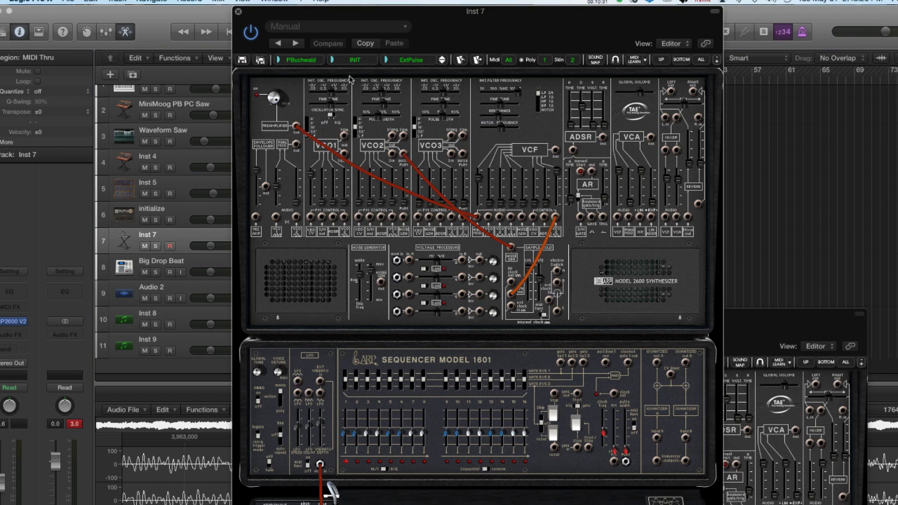
left_click(332, 62)
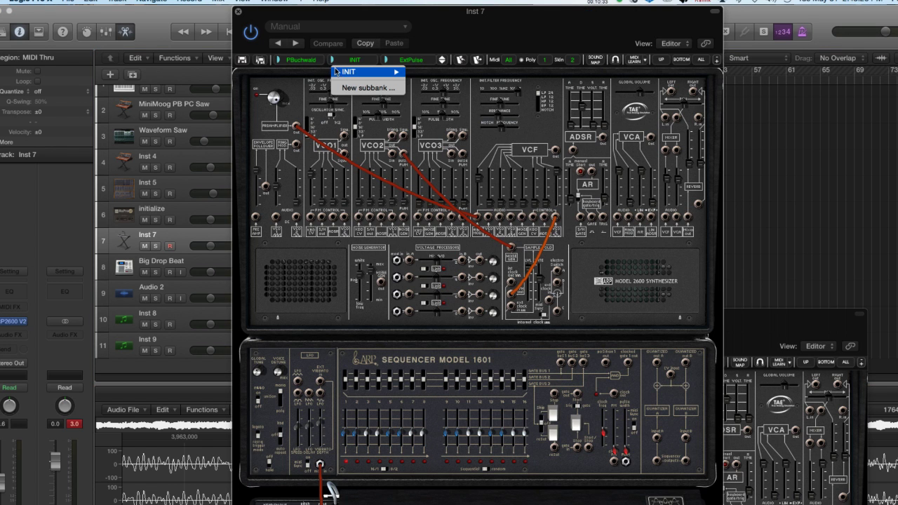
mouse_move(337, 70)
left_click(436, 120)
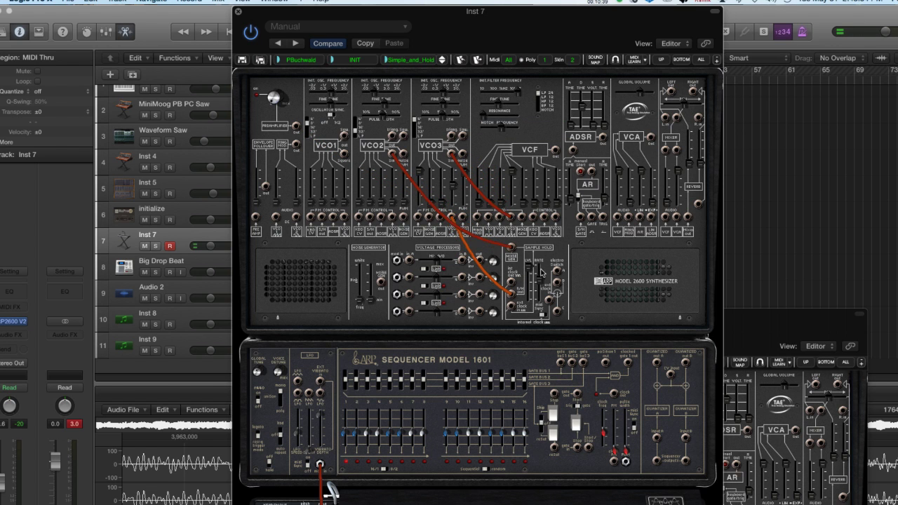
mouse_move(540, 282)
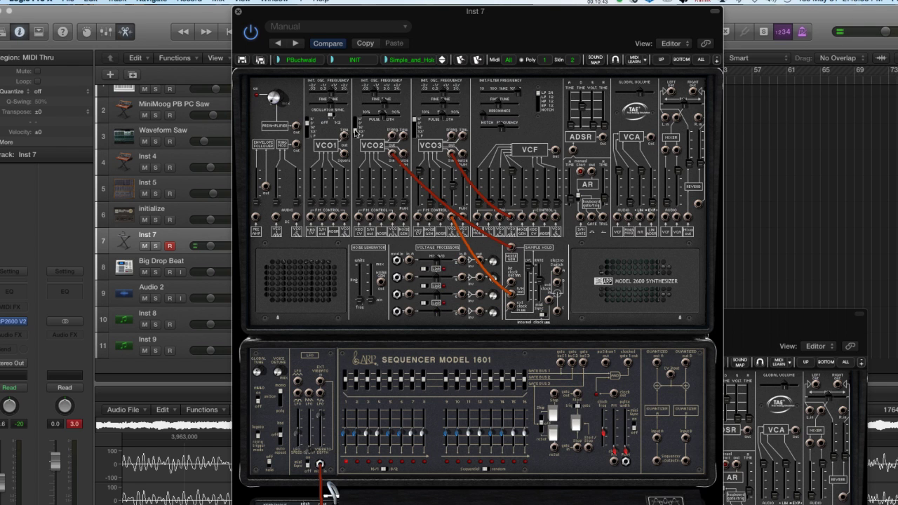
- Switch VCO2 out of low-frequency range, set Sample & Hold level 1.0 and Audio1 mixer 0.4125
mouse_move(356, 143)
left_click_drag(356, 144, 356, 129)
mouse_move(532, 291)
left_click_drag(531, 291, 533, 260)
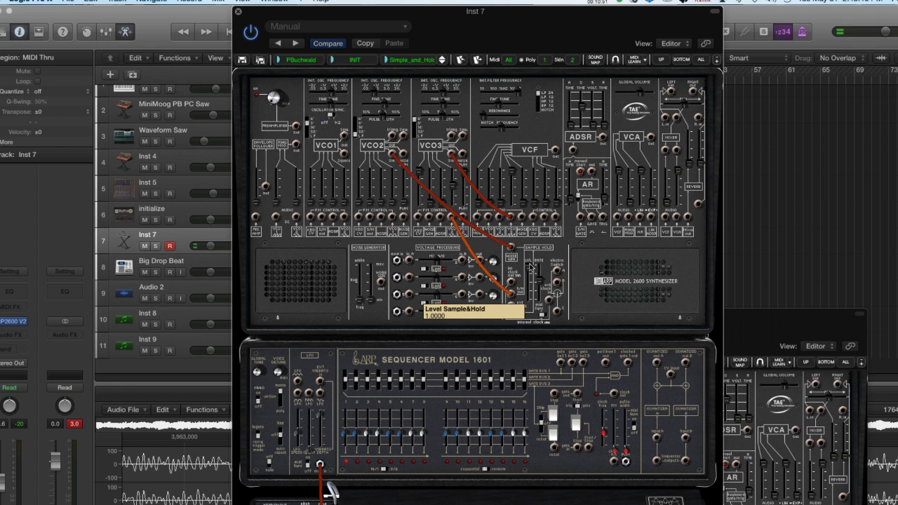
mouse_move(668, 205)
left_mouse_down()
mouse_move(667, 162)
mouse_move(673, 218)
left_mouse_up()
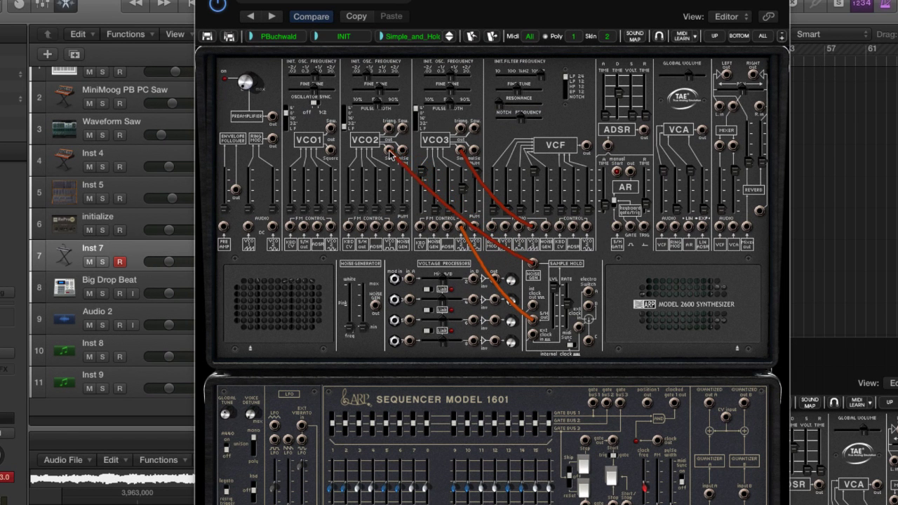
right_click(390, 153)
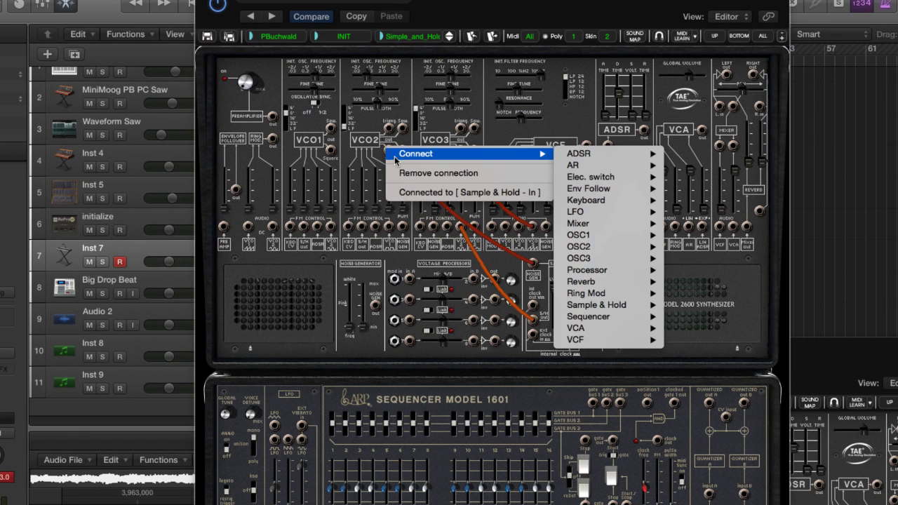
- Remove the cable from VCO2's output to the Sample & Hold input
left_click(475, 175)
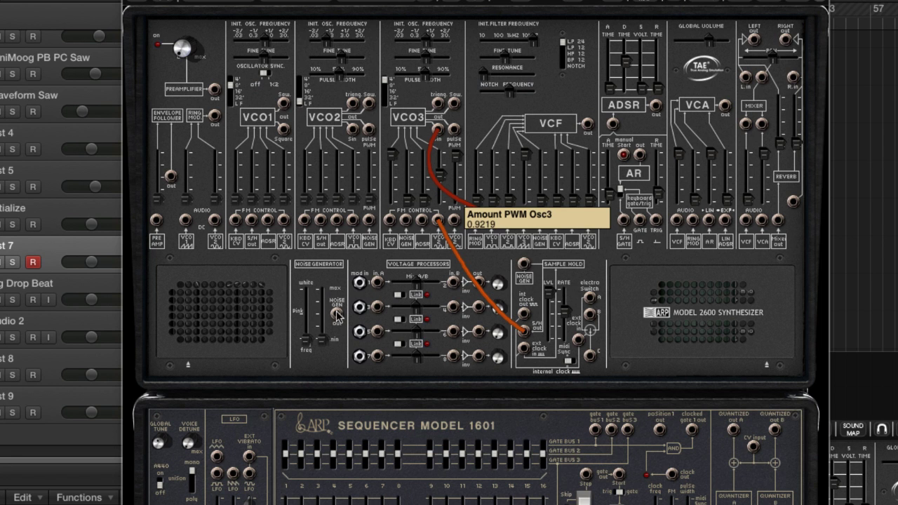
- Turn up the Noise Generator level, removing the briefly patched noise-to-Sample & Hold cable
left_click_drag(337, 316, 526, 267)
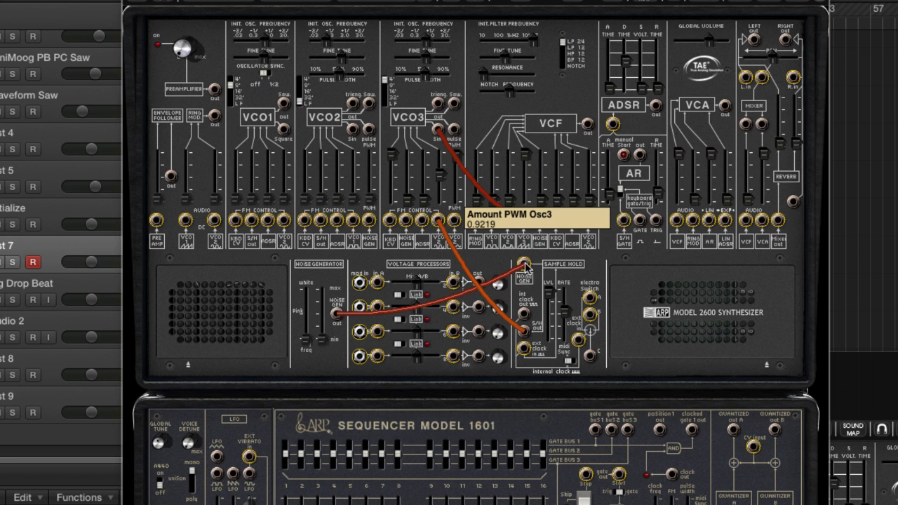
left_click_drag(527, 266, 340, 312)
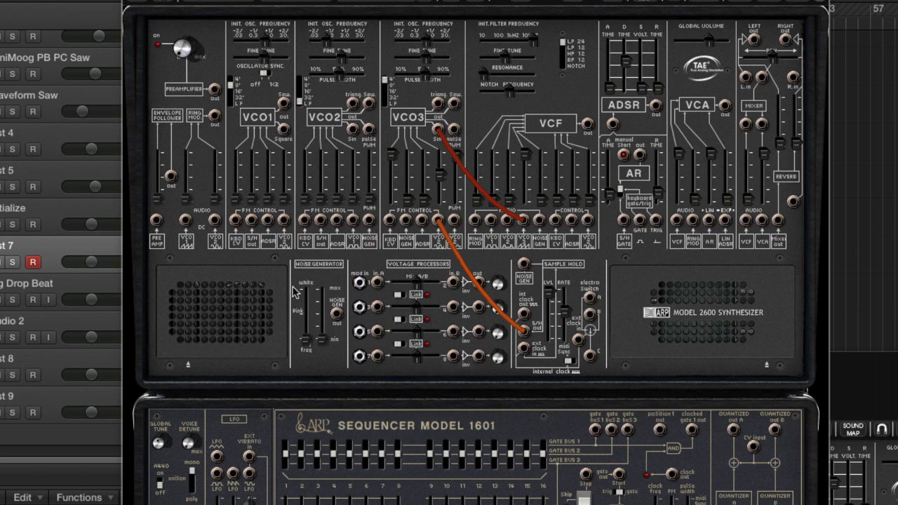
mouse_move(320, 341)
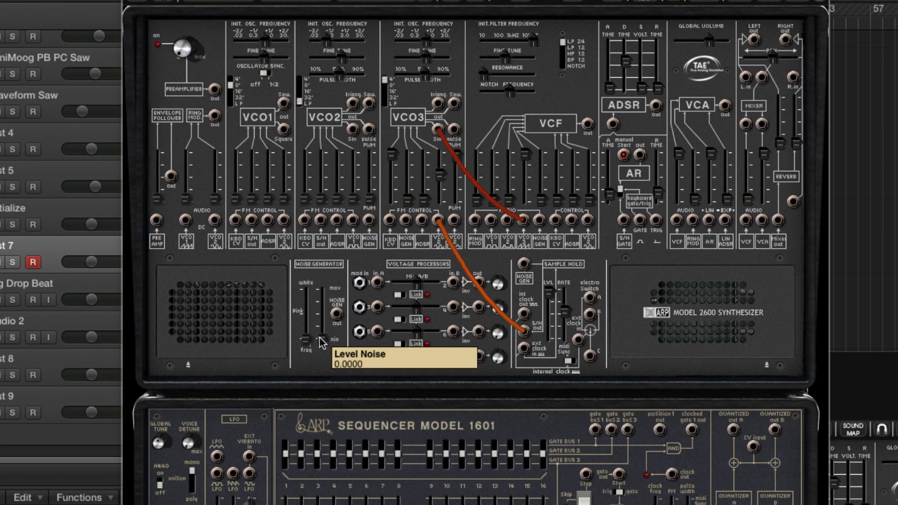
left_click_drag(320, 341, 296, 279)
mouse_move(305, 336)
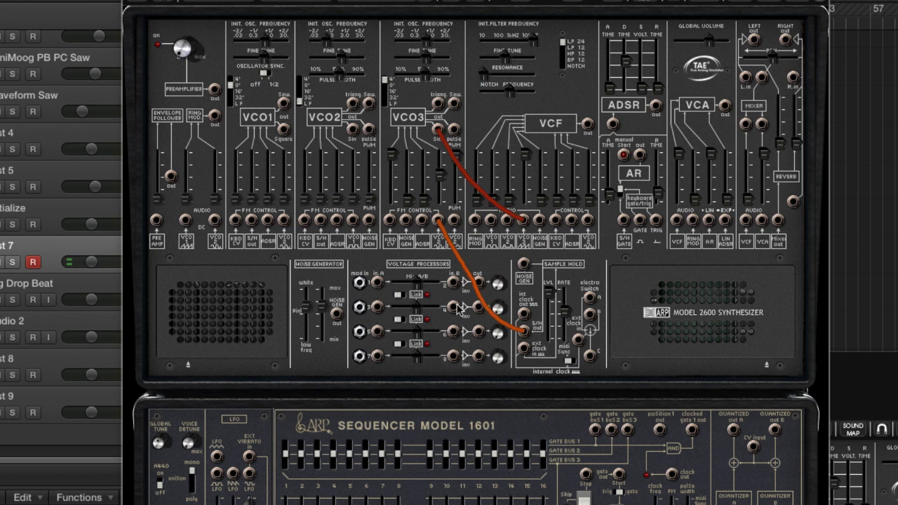
right_click(521, 222)
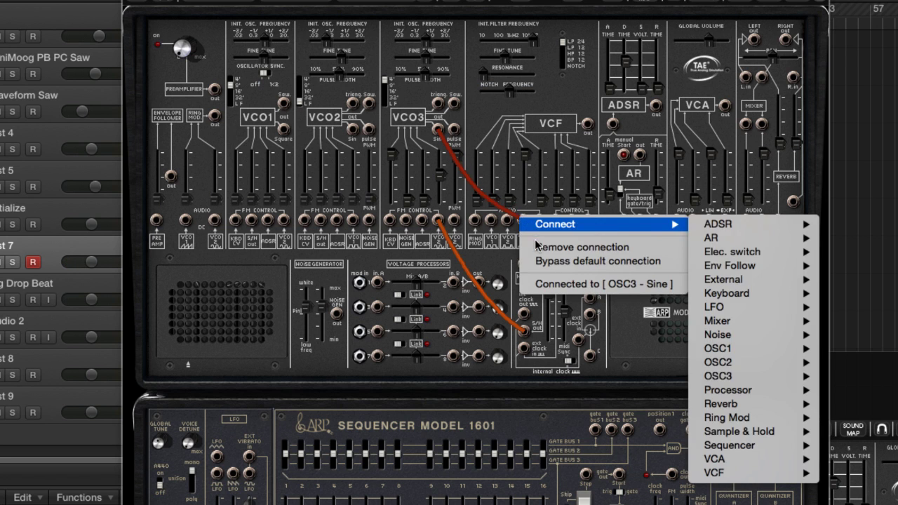
- Remove the VCO3 sine-to-VCF cable and raise VCO3's FM4 amount to 0.8906
left_click(535, 247)
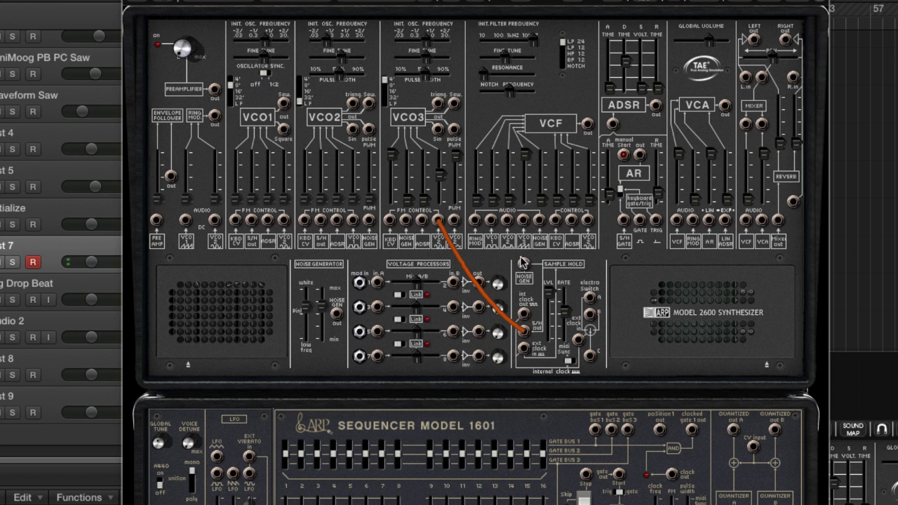
left_click_drag(440, 173, 438, 149)
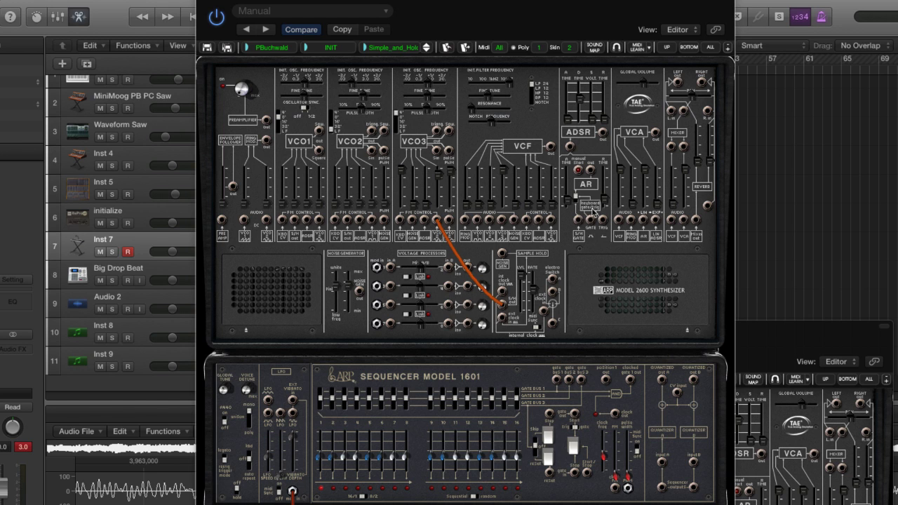
- Drop the Audio1 mixer amount to 0.0008 and move the Inst 7 window aside to show the transport
mouse_move(674, 210)
left_mouse_down()
mouse_move(674, 158)
mouse_move(675, 212)
left_mouse_up()
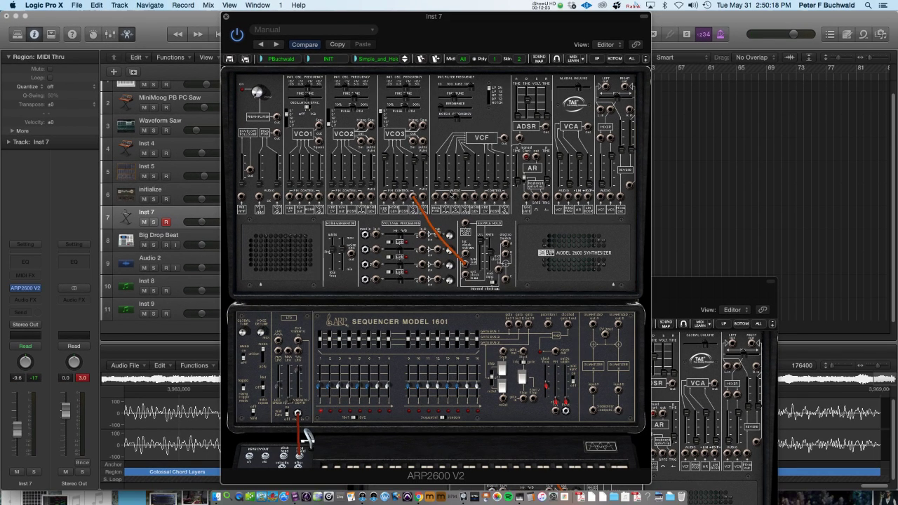
left_click_drag(372, 17, 453, 58)
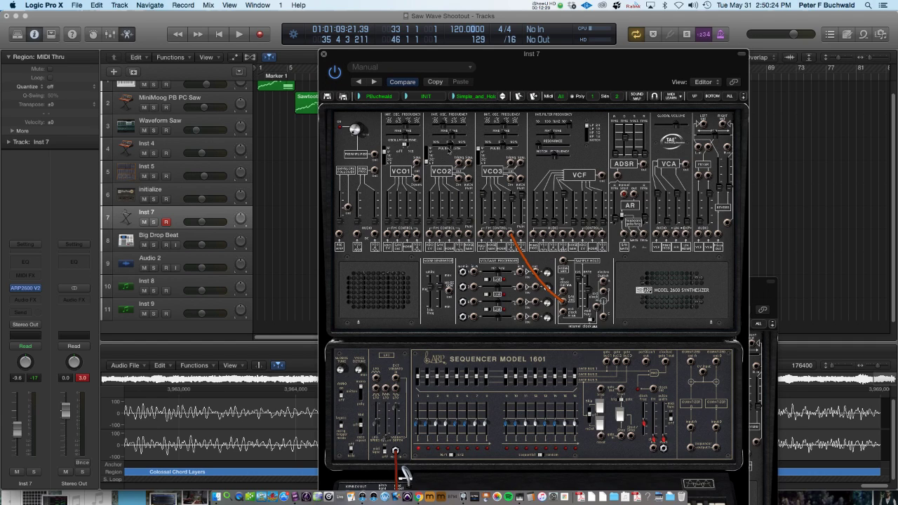